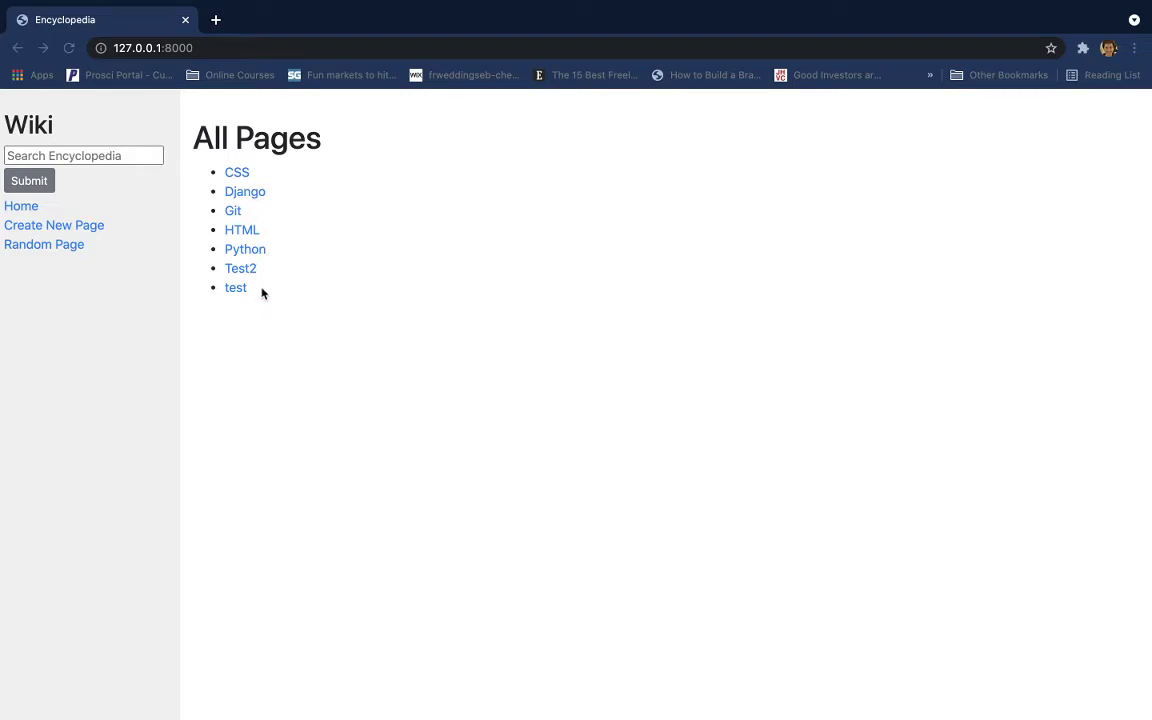
View the CSS entry from the list of all pages, then go back and open the Git entry.
{"action": "left_click", "coordinate": [235, 177]}
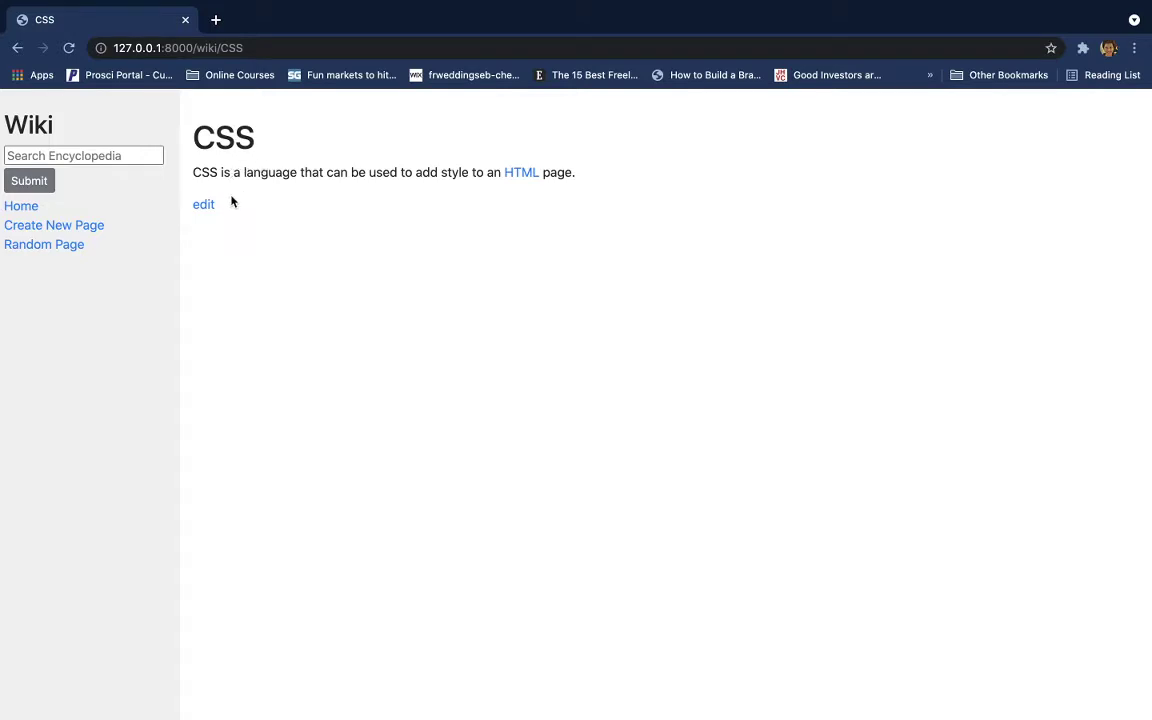
{"action": "left_click", "coordinate": [17, 48]}
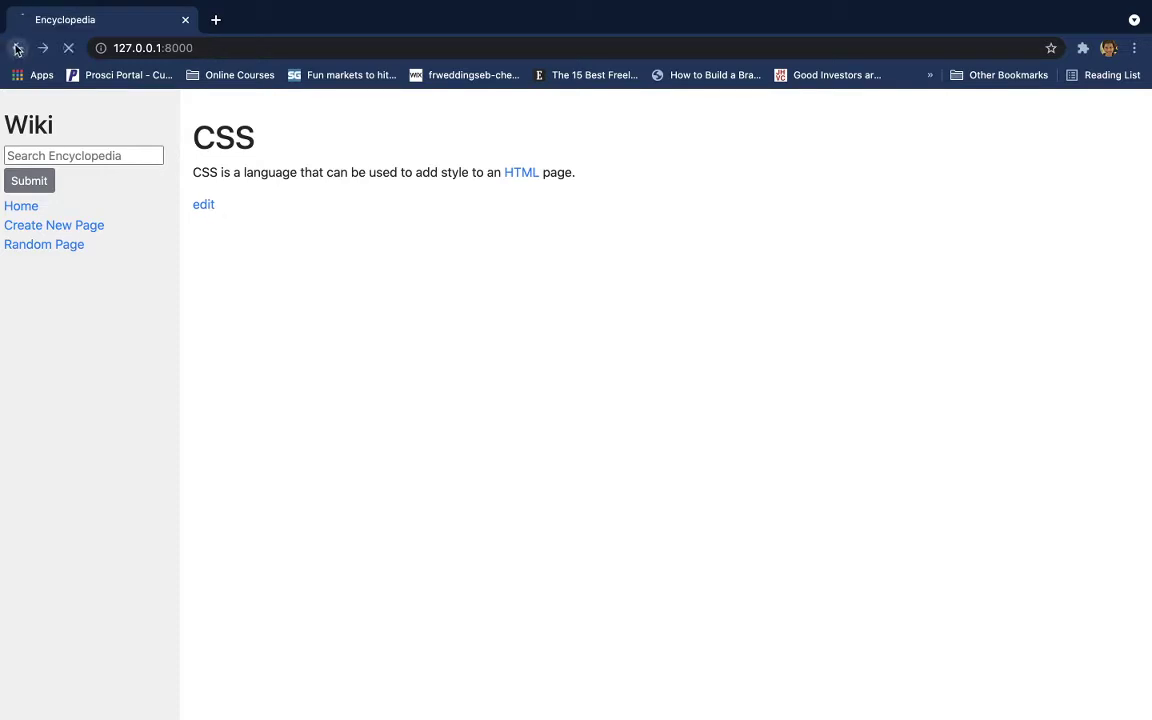
{"action": "left_click", "coordinate": [234, 212]}
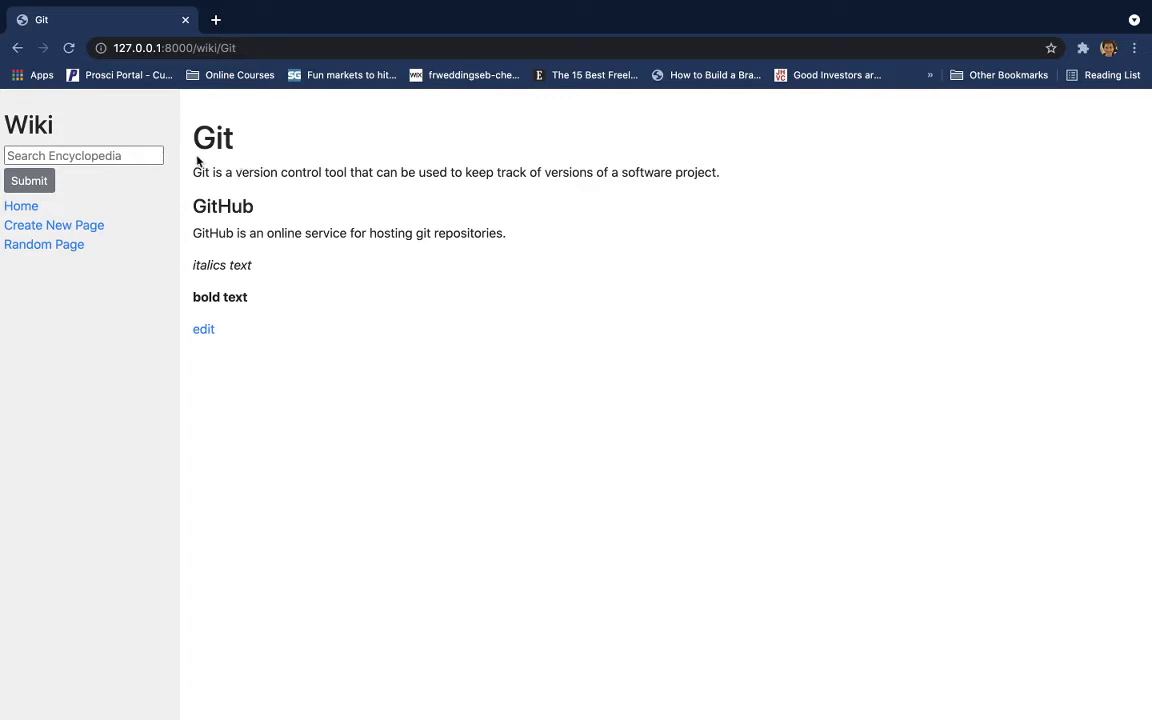
Open the HTML entry directly by its address, 127.0.0.1:8000/wiki/HTML.
{"action": "double_click", "coordinate": [228, 48]}
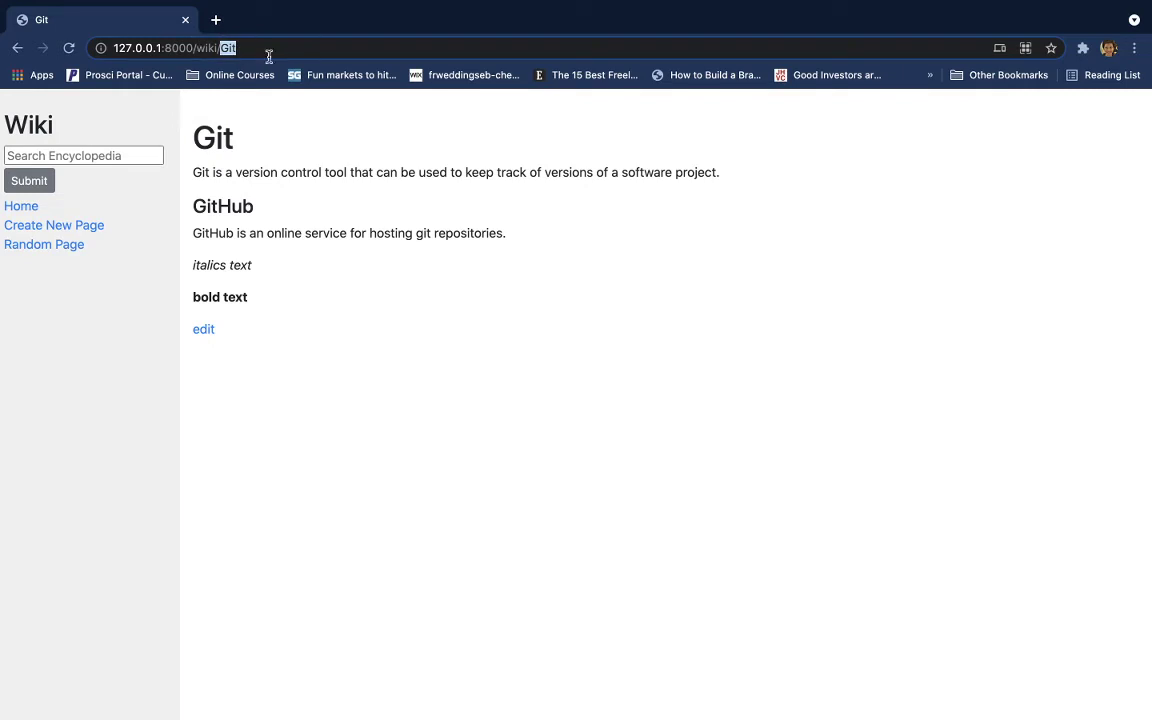
{"action": "type", "text": "sql"}
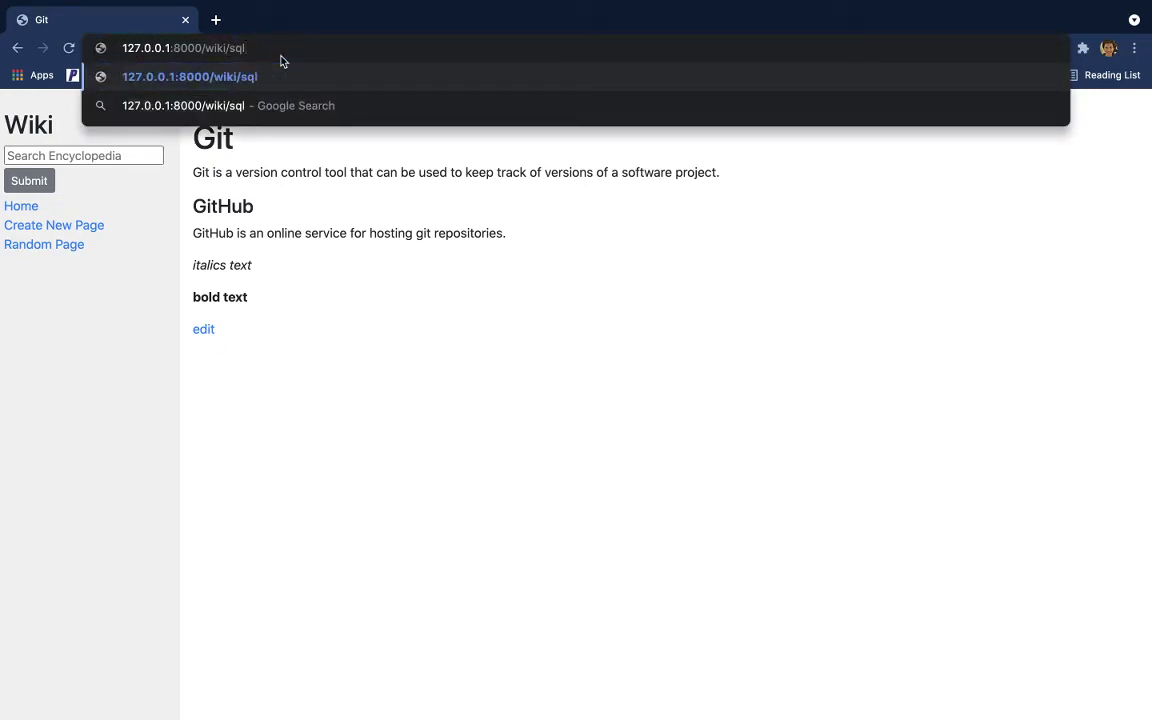
{"action": "key", "text": "BackSpace"}
{"action": "key", "text": "BackSpace"}
{"action": "key", "text": "BackSpace"}
{"action": "key", "text": "BackSpace"}
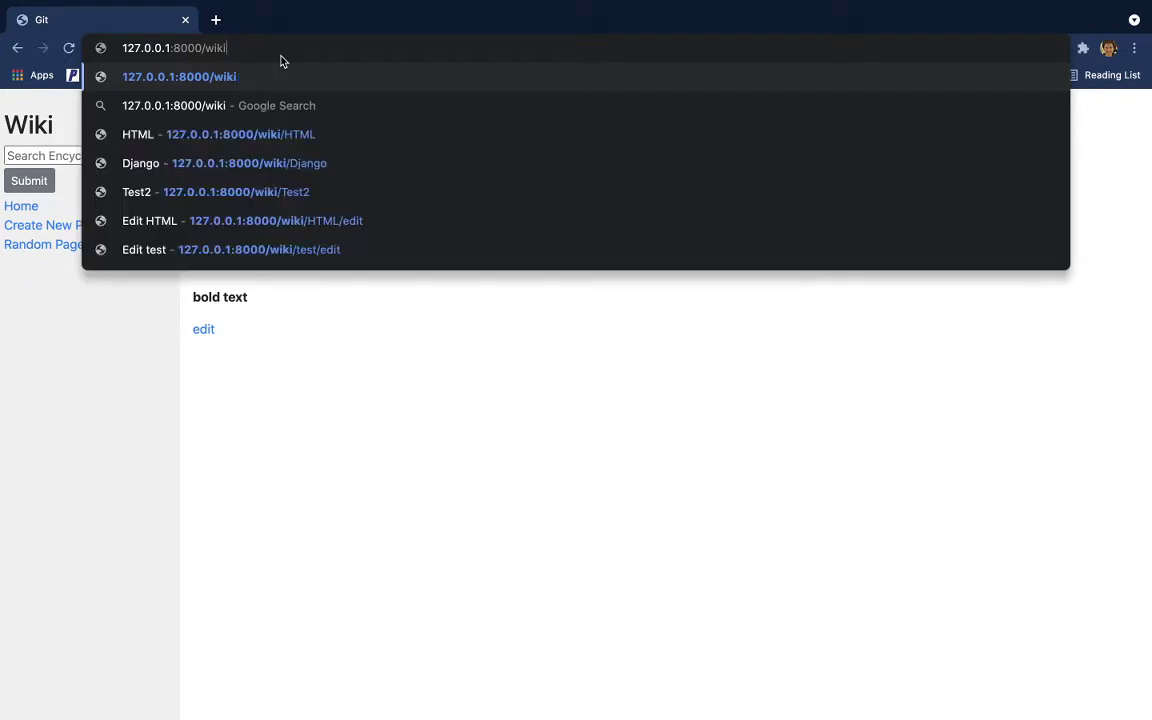
{"action": "type", "text": "/htm"}
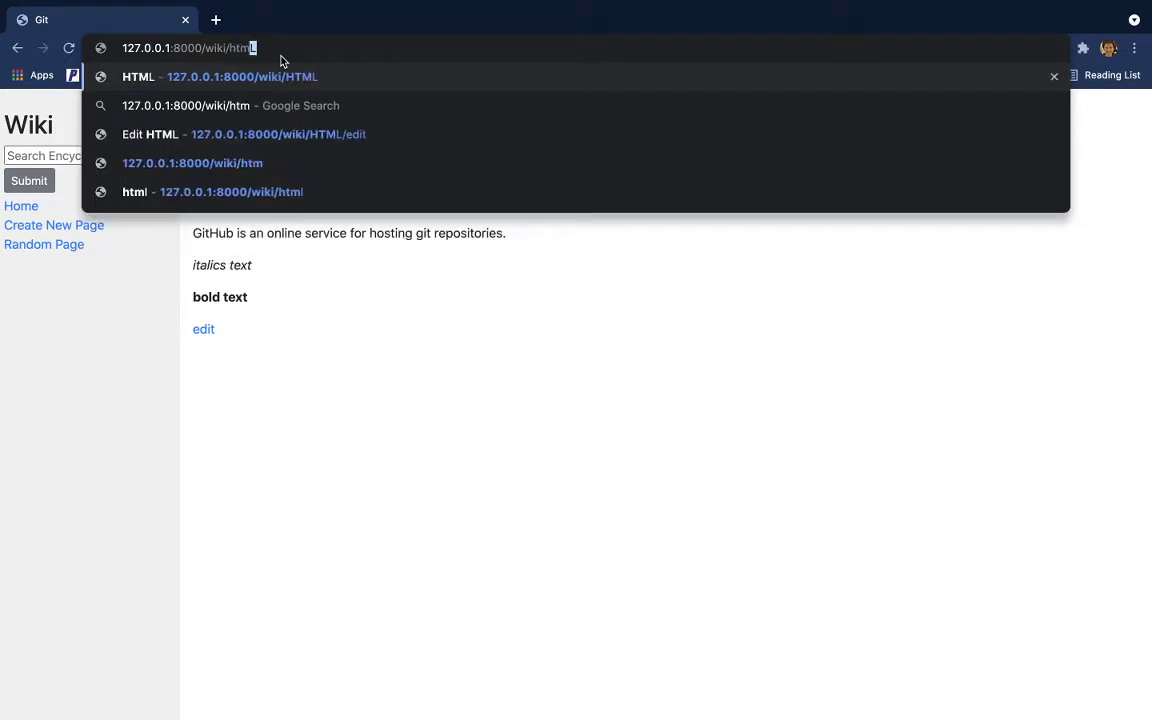
{"action": "key", "text": "Return"}
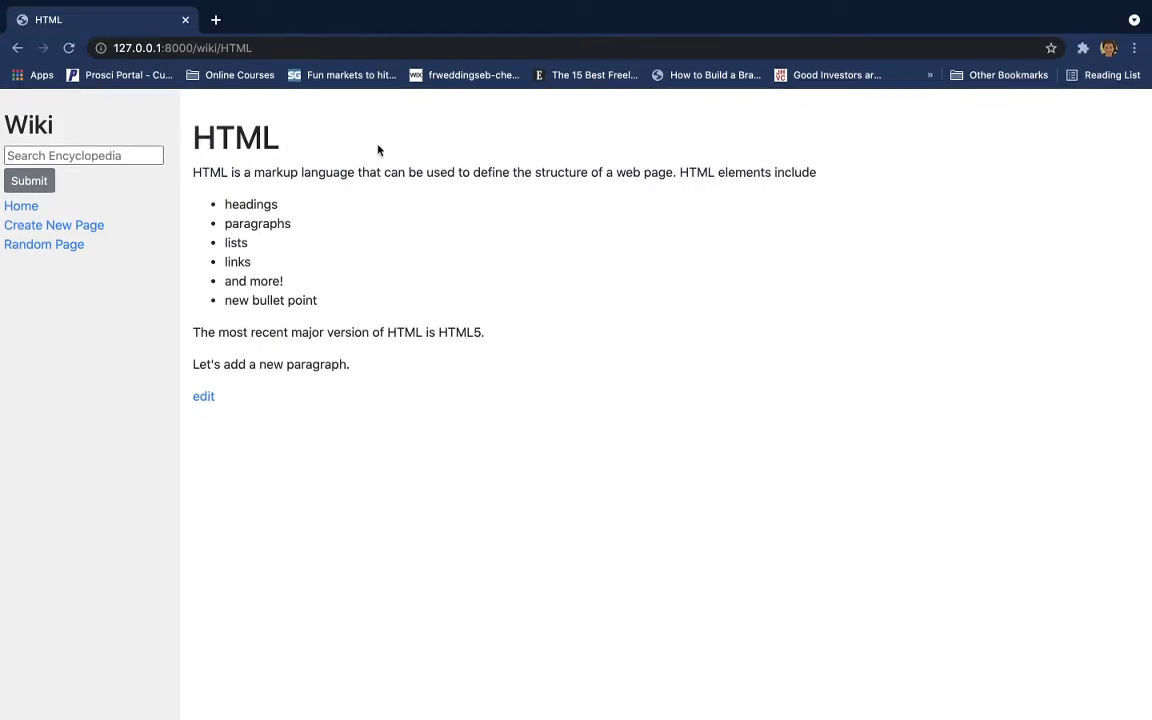
Request the entry address 127.0.0.1:8000/wiki/sql, then return to the wiki's home page.
{"action": "left_click", "coordinate": [249, 47]}
{"action": "double_click", "coordinate": [240, 47]}
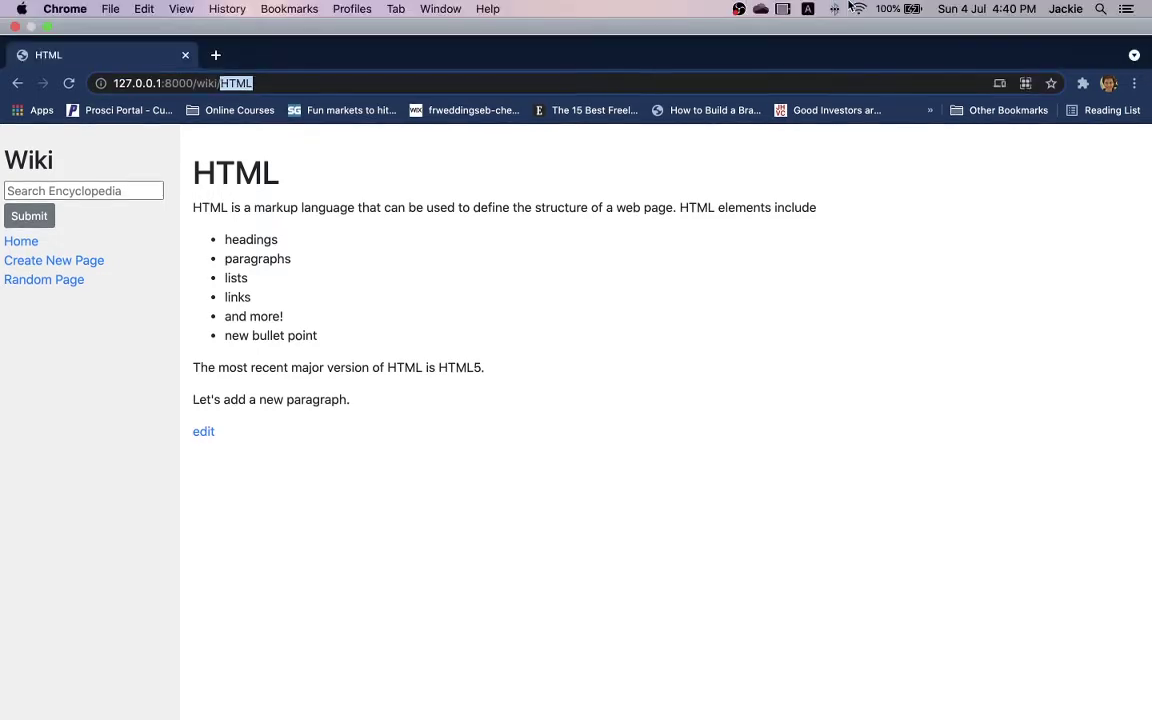
{"action": "type", "text": "sql"}
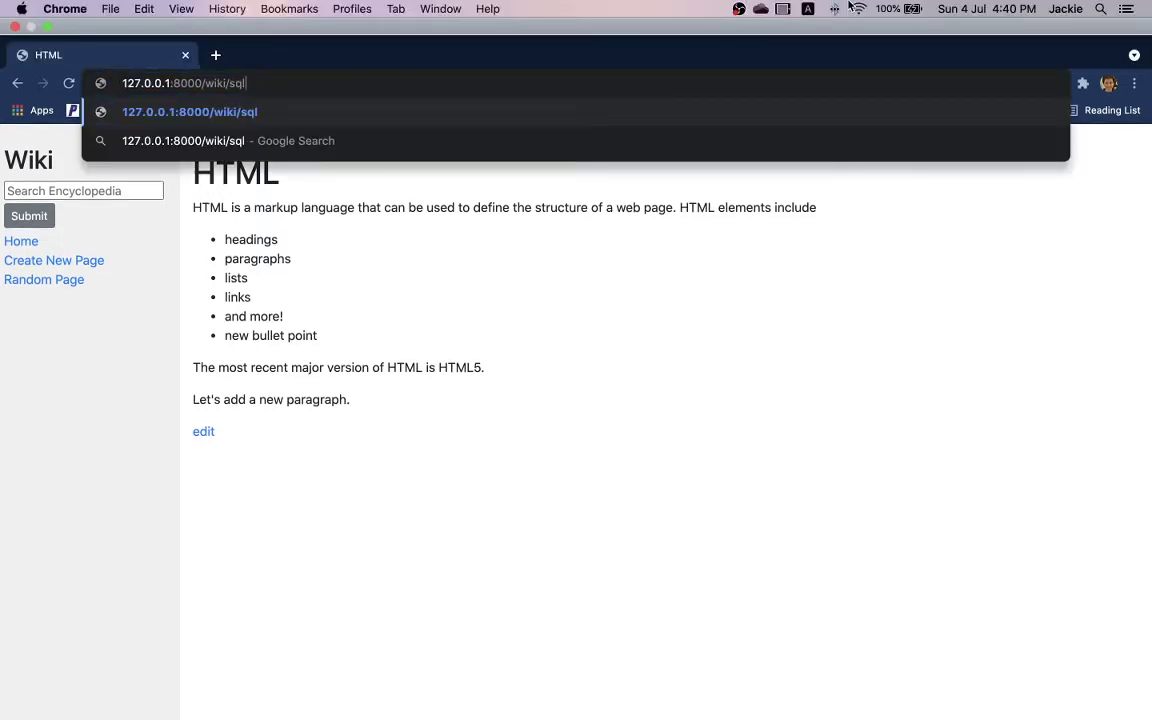
{"action": "key", "text": "Return"}
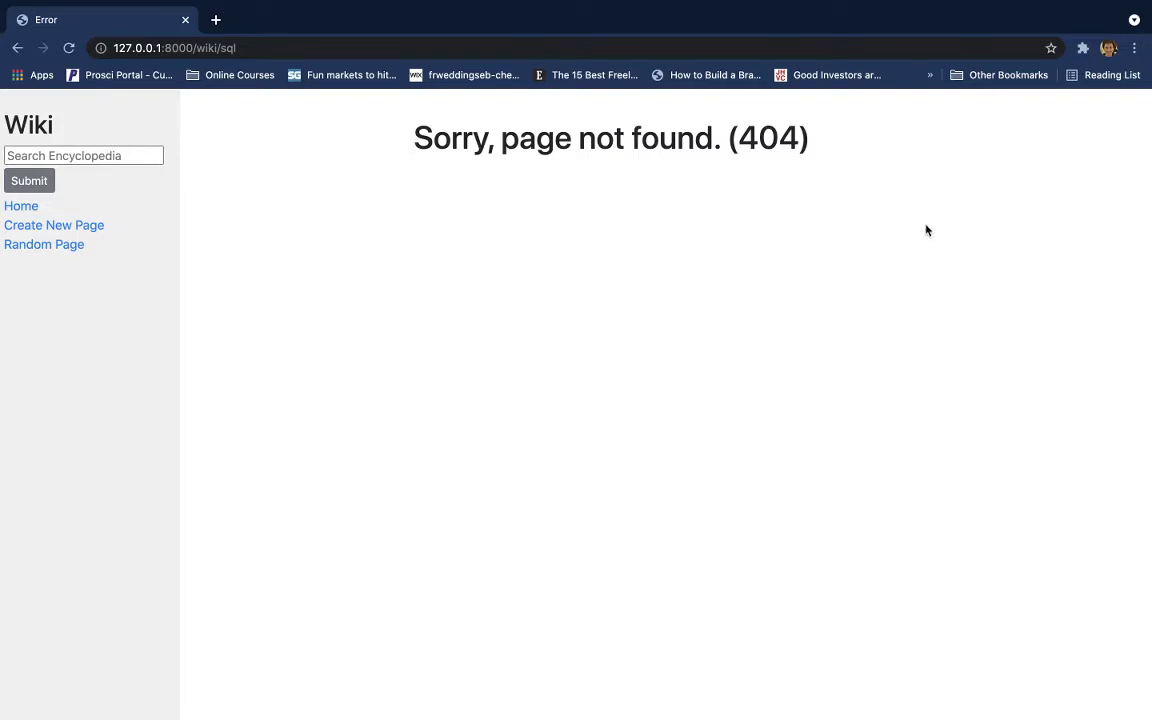
{"action": "left_click", "coordinate": [22, 212]}
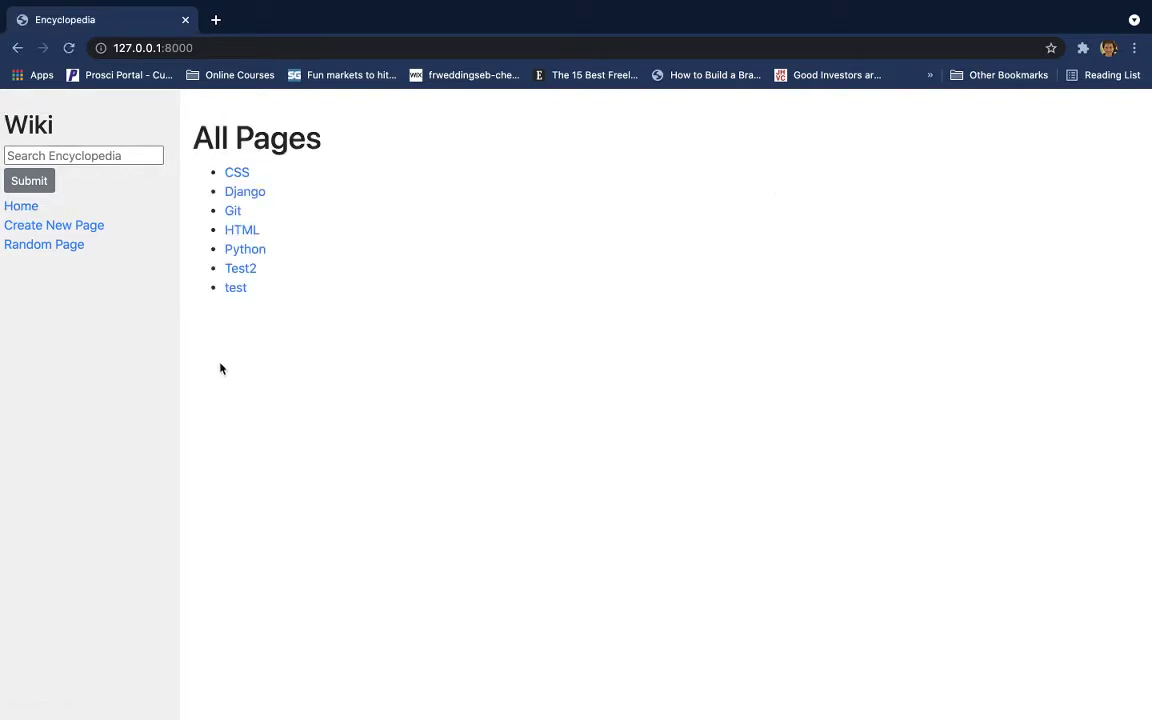
Search the encyclopedia for "html".
{"action": "left_click", "coordinate": [60, 155]}
{"action": "type", "text": "html"}
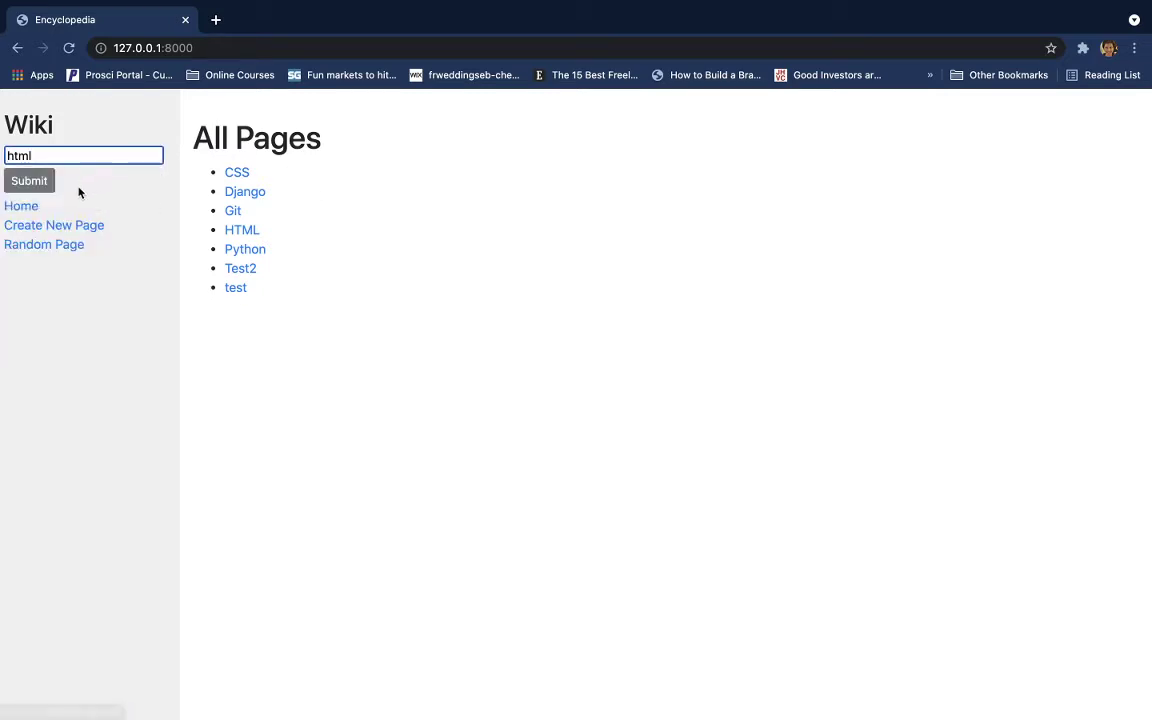
{"action": "left_click", "coordinate": [31, 183]}
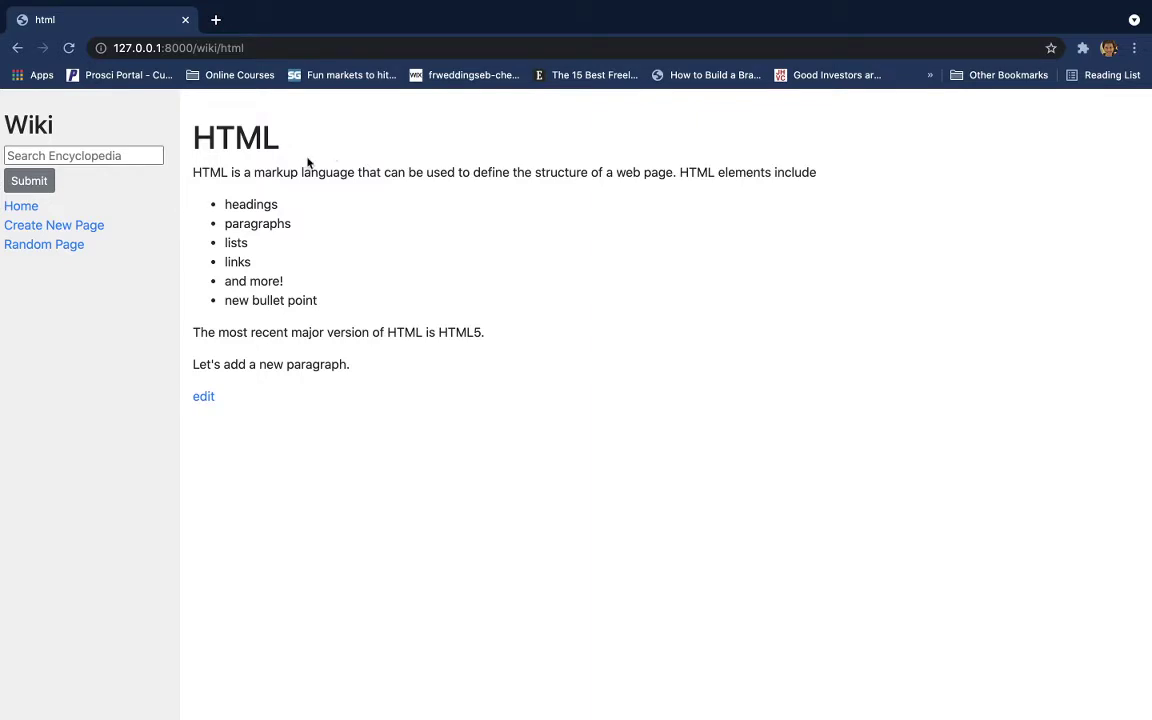
Search the encyclopedia for "py" and open the Python entry from the results.
{"action": "left_click", "coordinate": [78, 155]}
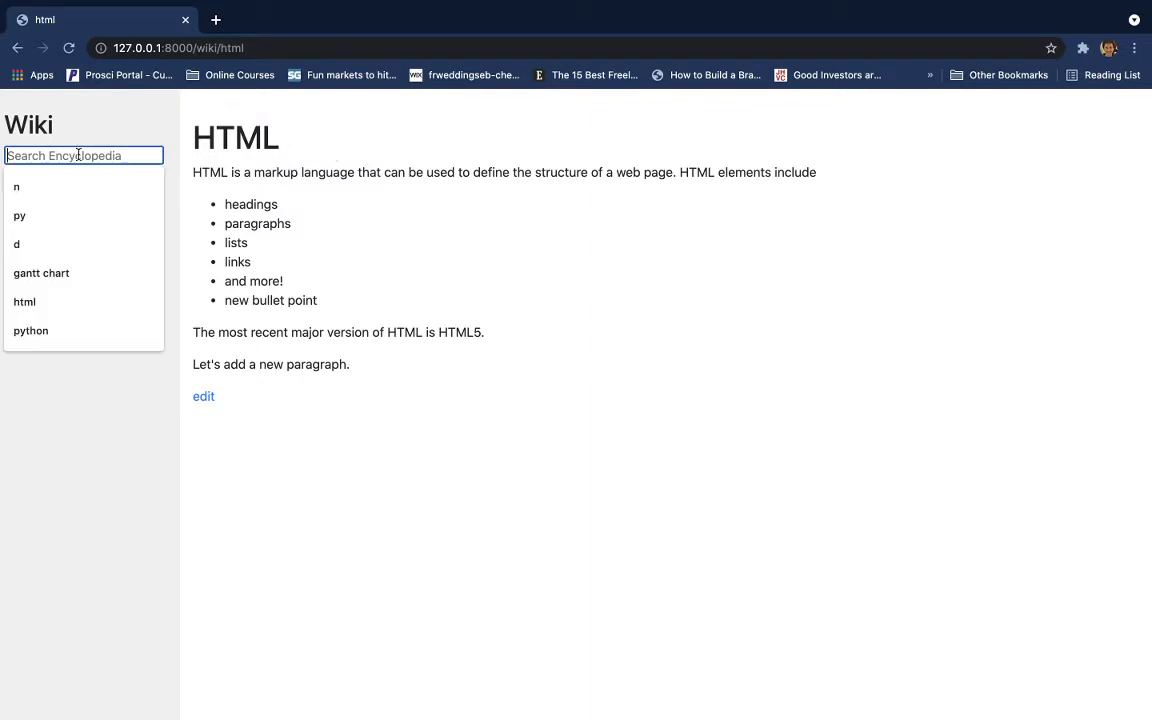
{"action": "type", "text": "py"}
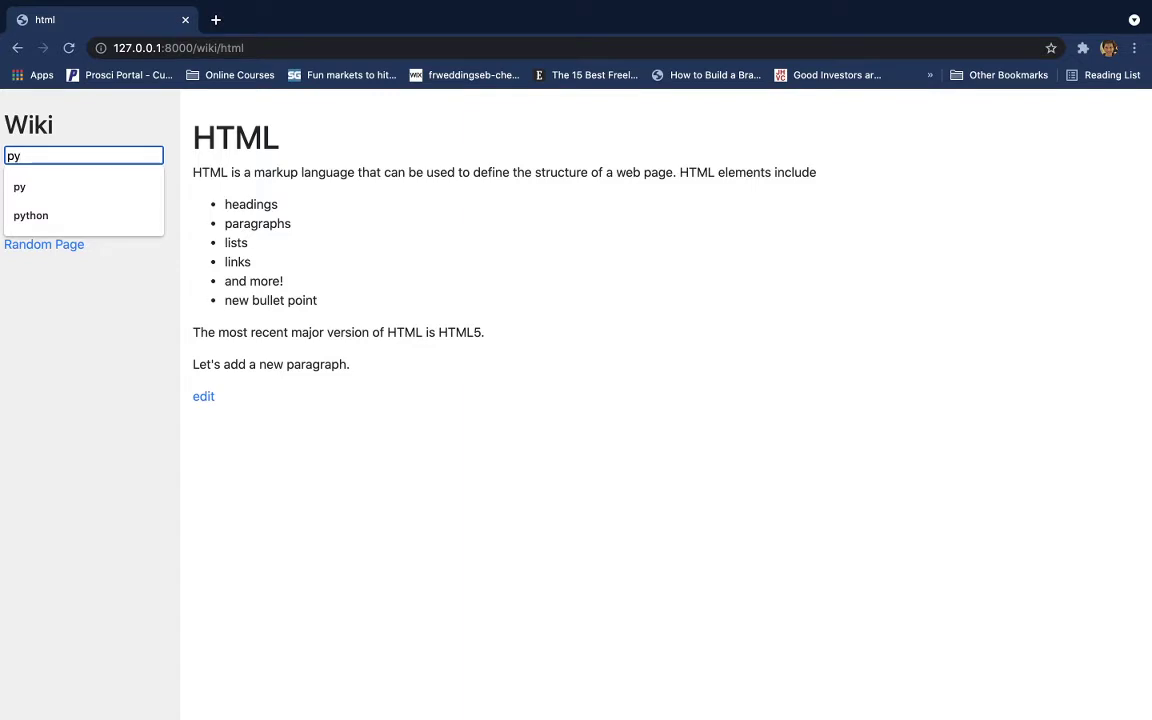
{"action": "key", "text": "Return"}
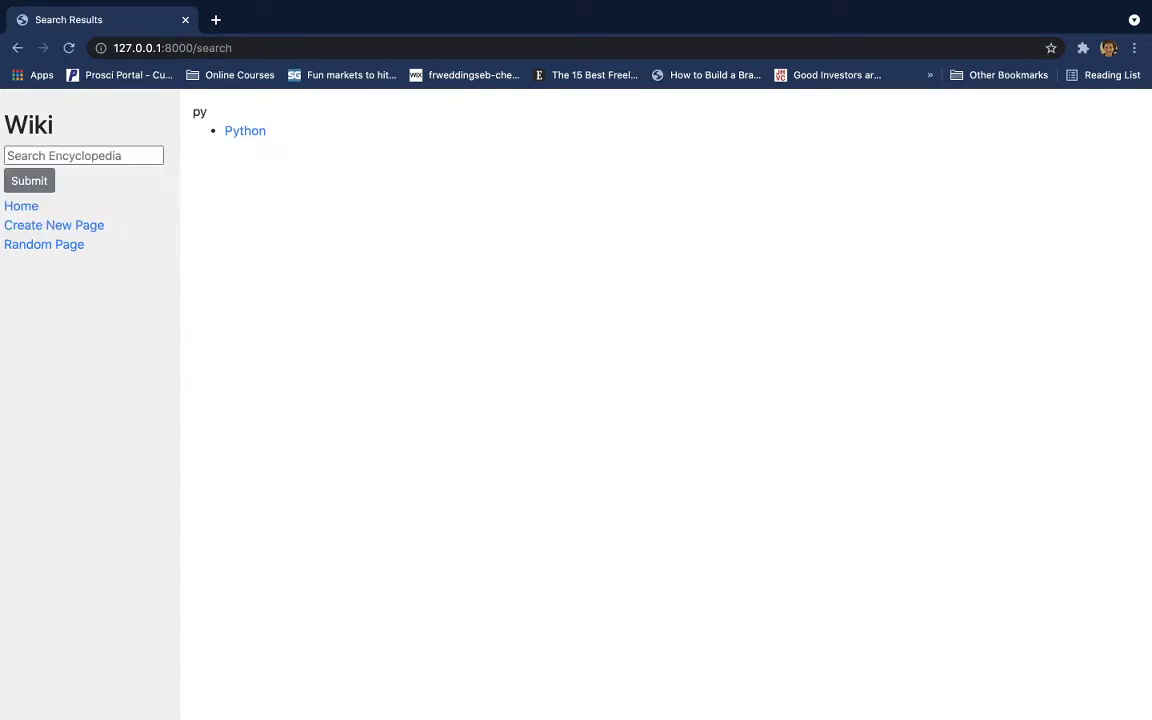
{"action": "left_click", "coordinate": [243, 134]}
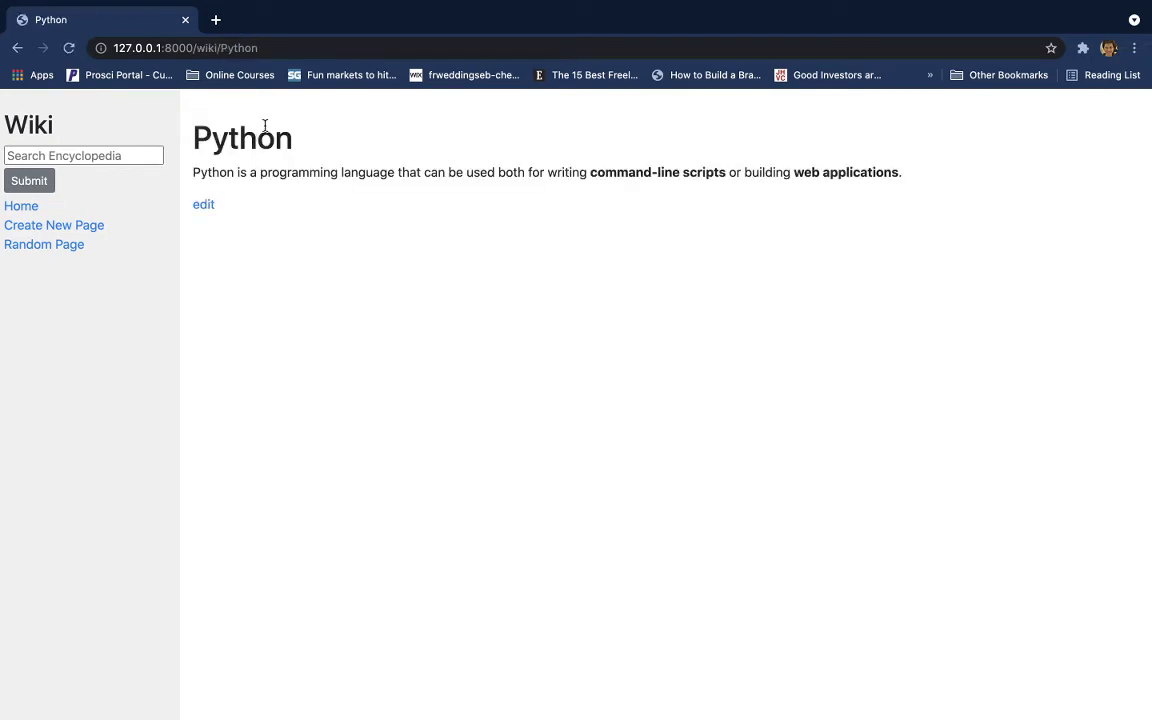
Search the encyclopedia for "n", view the Django entry from the results, and return to the home page.
{"action": "left_click", "coordinate": [62, 155]}
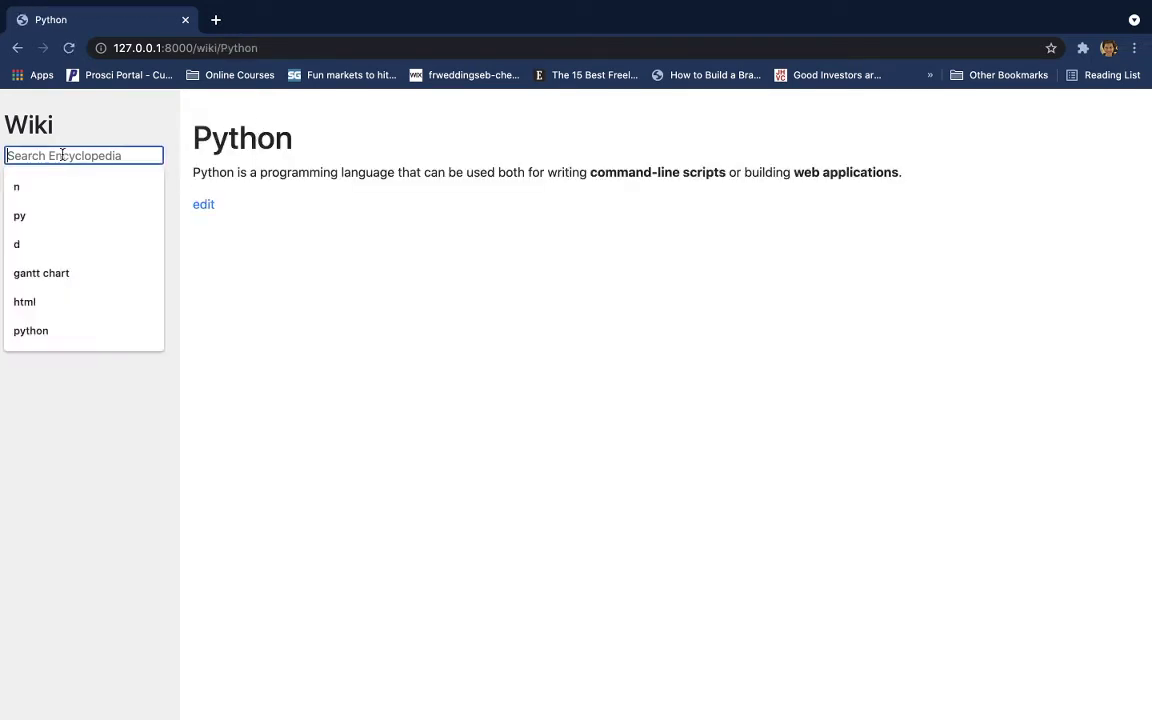
{"action": "type", "text": "n"}
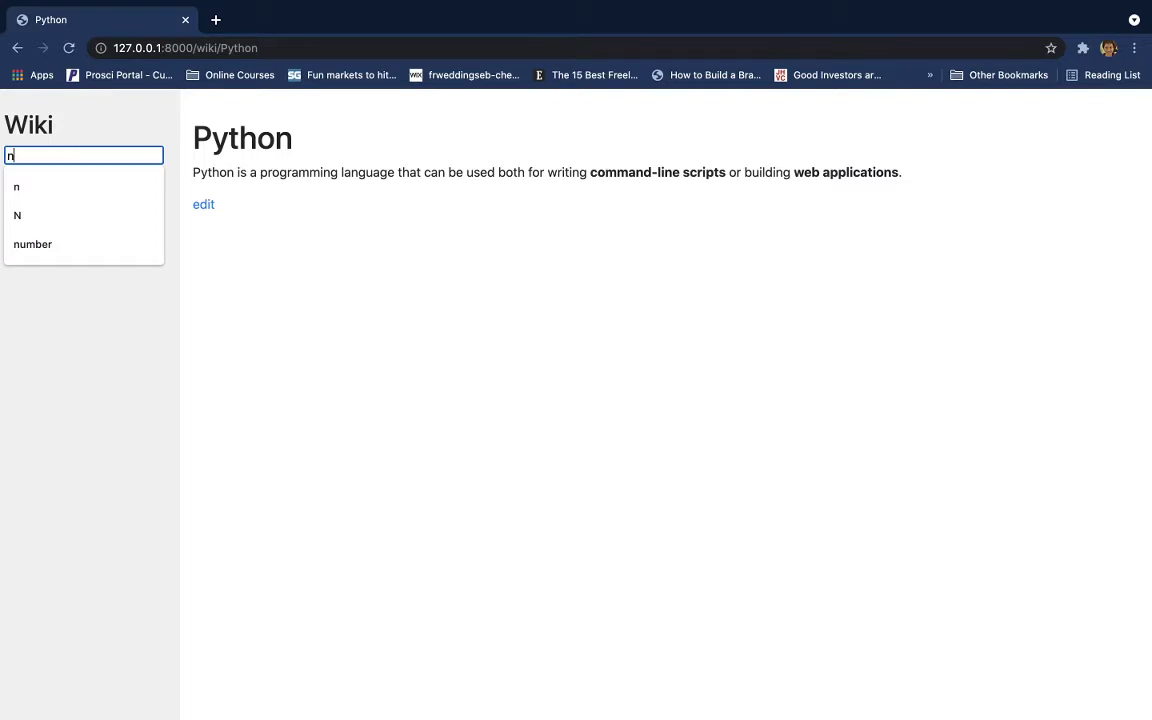
{"action": "key", "text": "Return"}
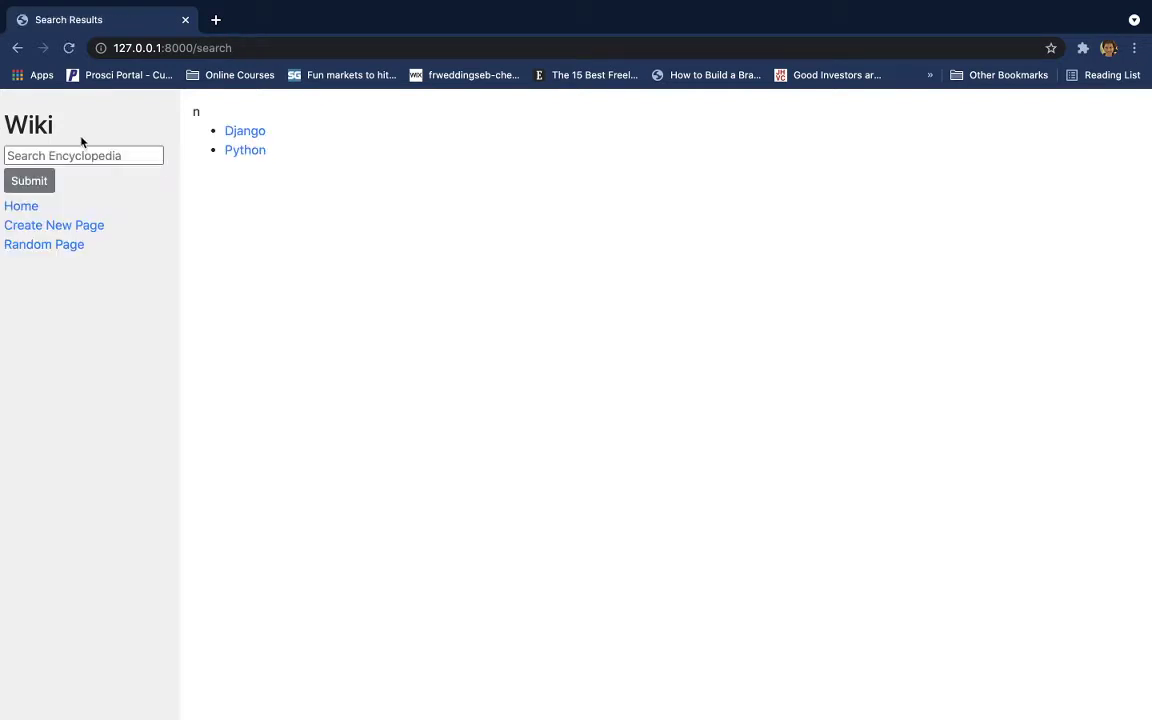
{"action": "left_click", "coordinate": [242, 137]}
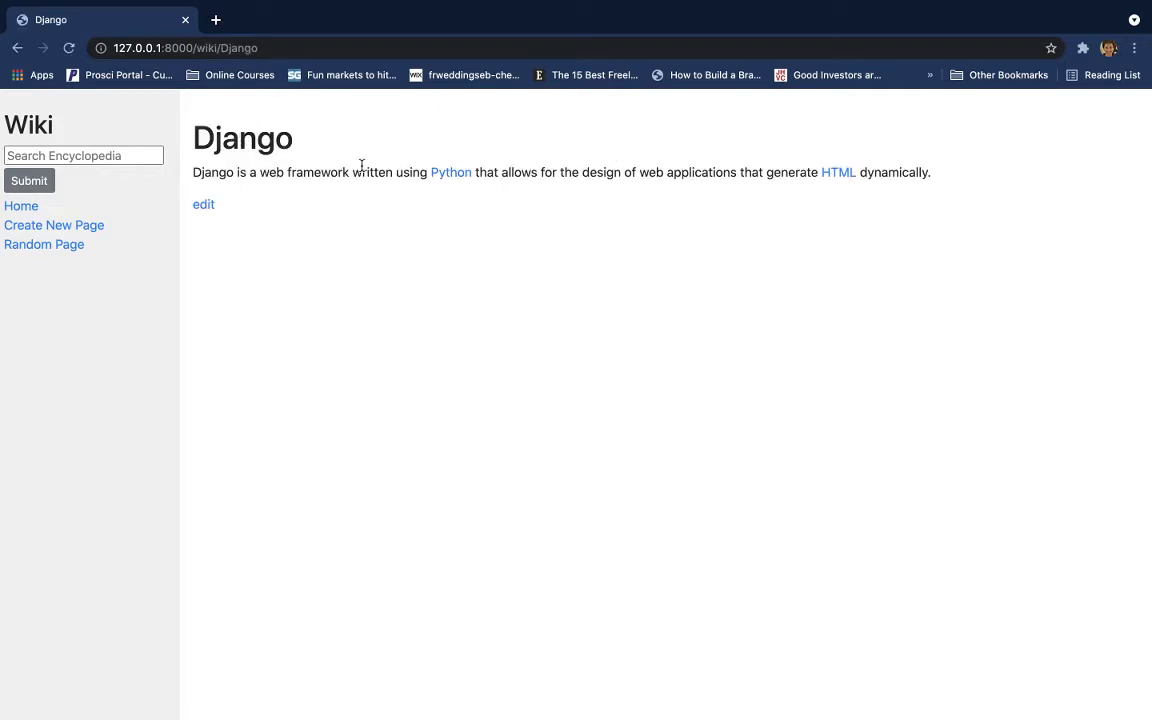
{"action": "left_click", "coordinate": [31, 212]}
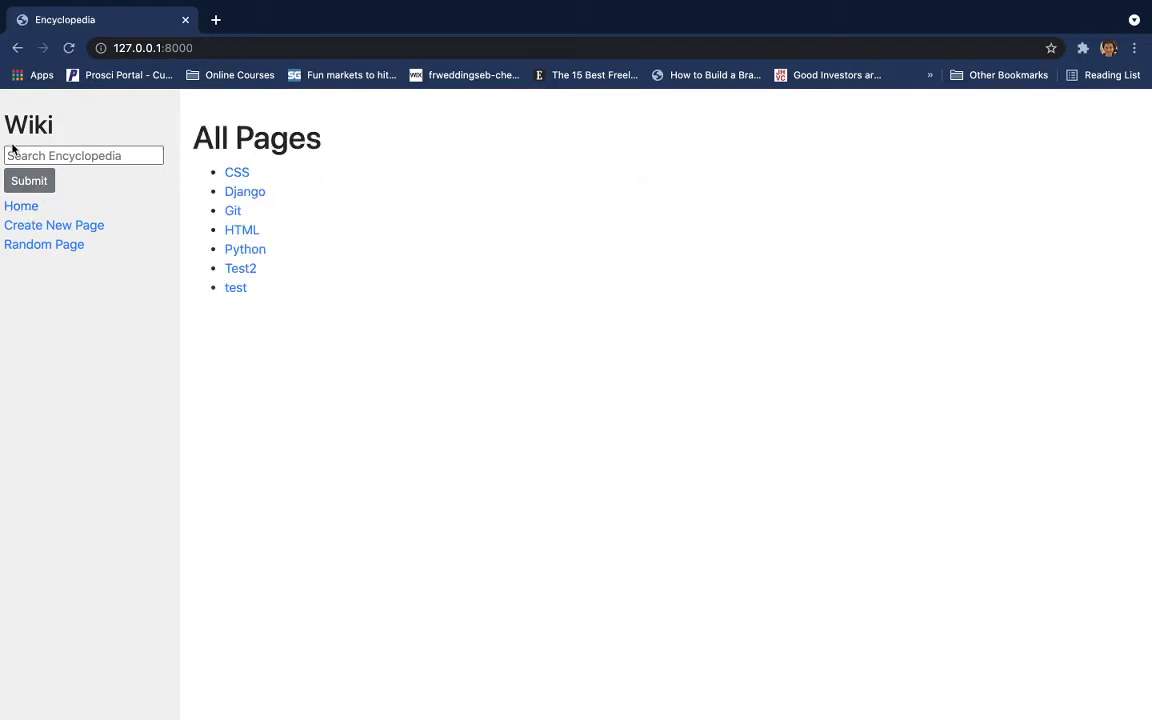
Try to create a wiki entry titled "Python" with the heading "#Python" and, after a blank line, the text "Python is a family of snakes.".
{"action": "left_click", "coordinate": [61, 231]}
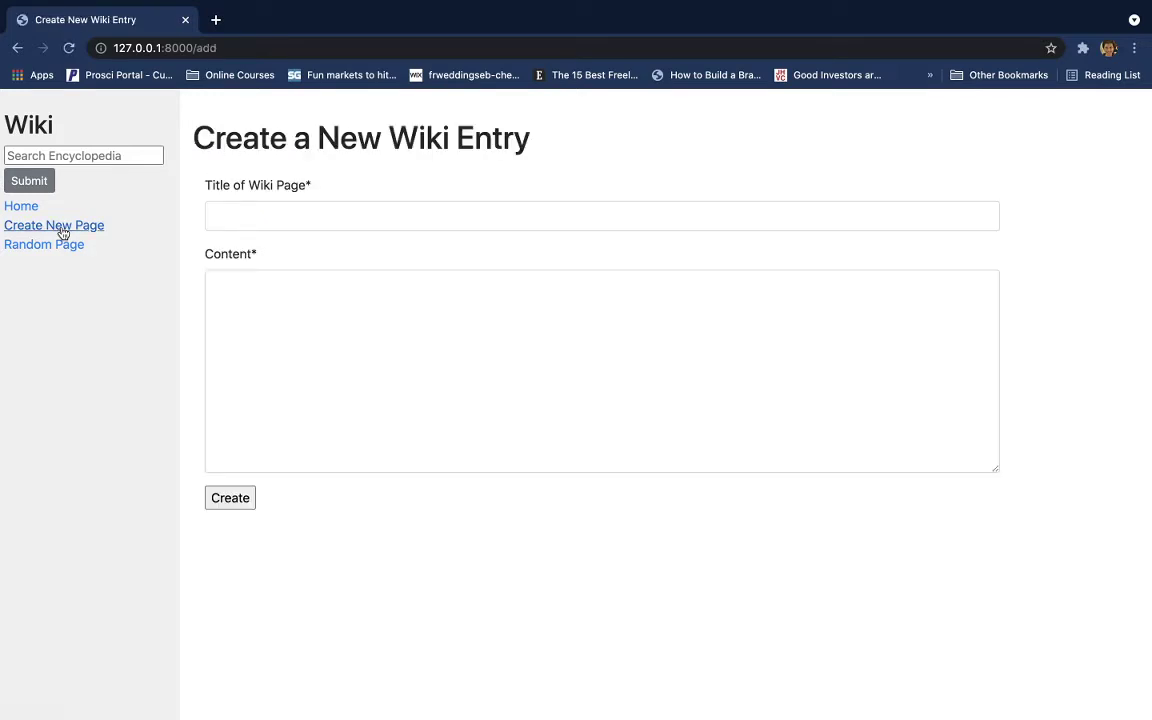
{"action": "left_click", "coordinate": [410, 215]}
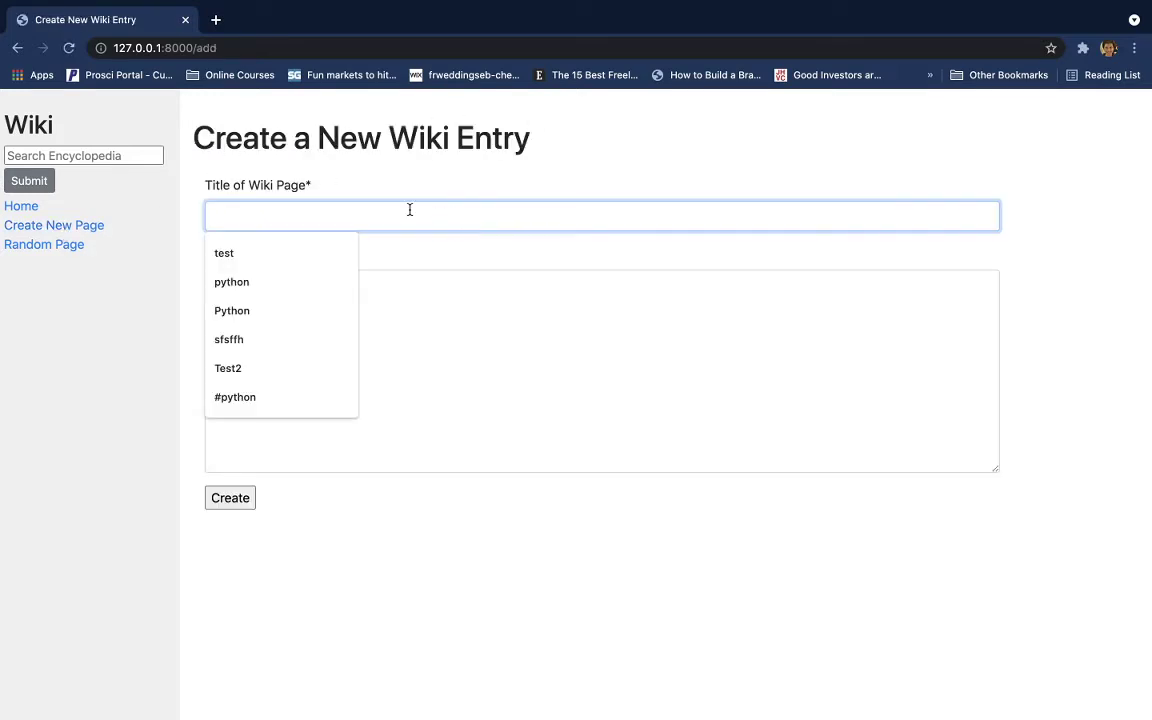
{"action": "type", "text": "Python"}
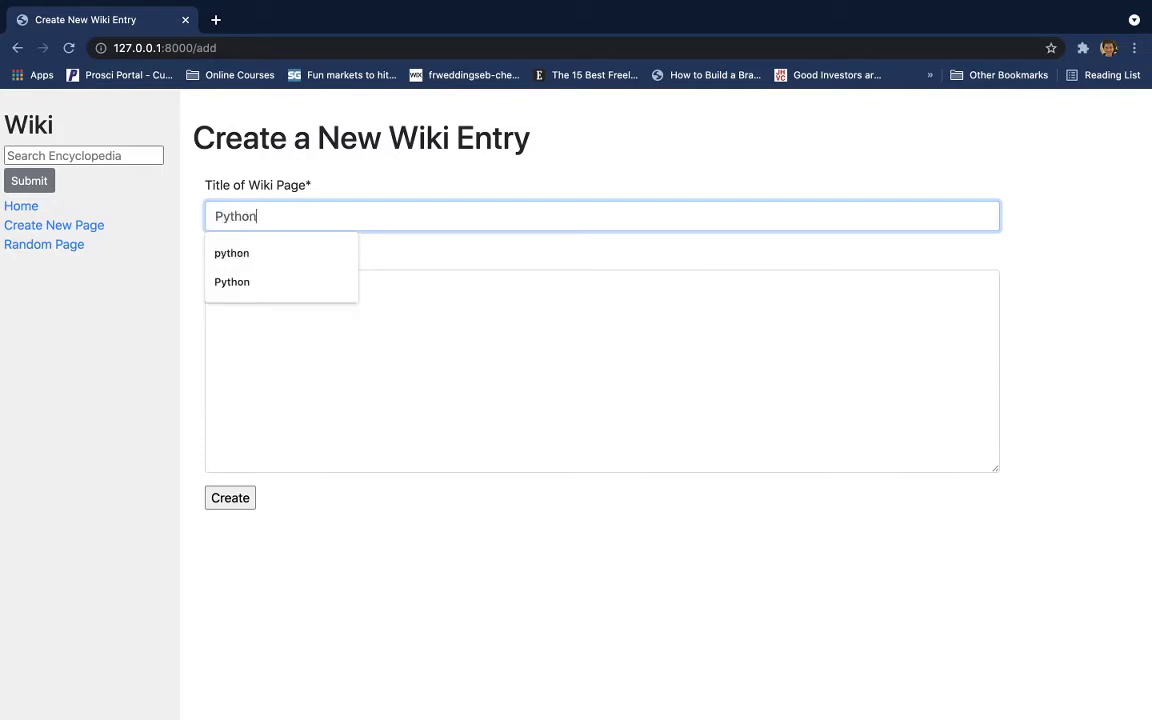
{"action": "key", "text": "Tab"}
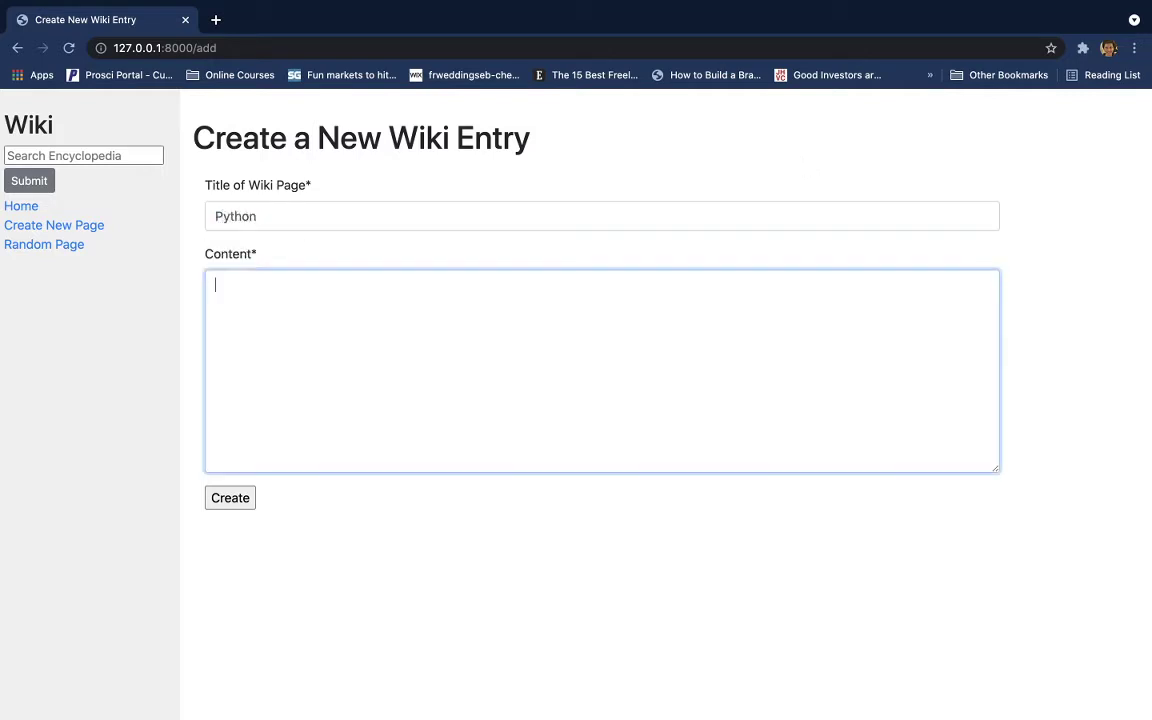
{"action": "type", "text": "#Python"}
{"action": "key", "text": "Return"}
{"action": "key", "text": "Return"}
{"action": "type", "text": "Python is a fami"}
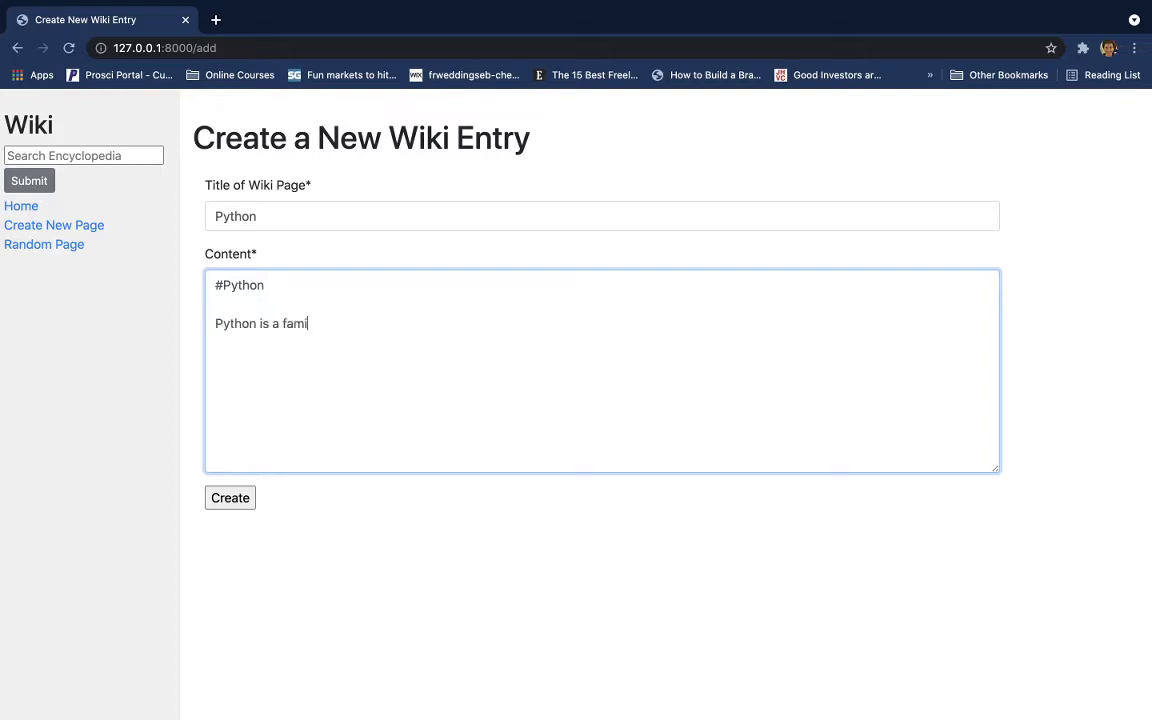
{"action": "type", "text": "ly of snakes."}
{"action": "left_click", "coordinate": [227, 508]}
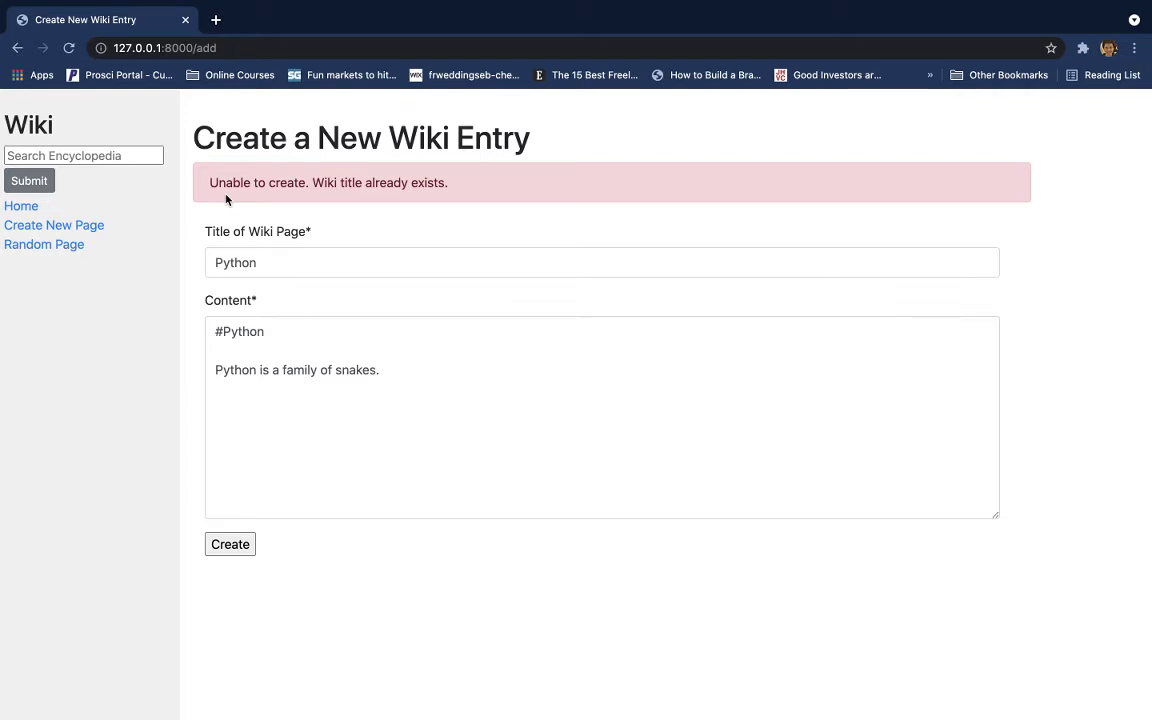
Replace "Python" with "Cobra" in the entry's title, heading and sentence, create the entry, and return to the home page.
{"action": "left_click", "coordinate": [299, 257]}
{"action": "left_click_drag", "start_coordinate": [298, 257], "coordinate": [149, 269]}
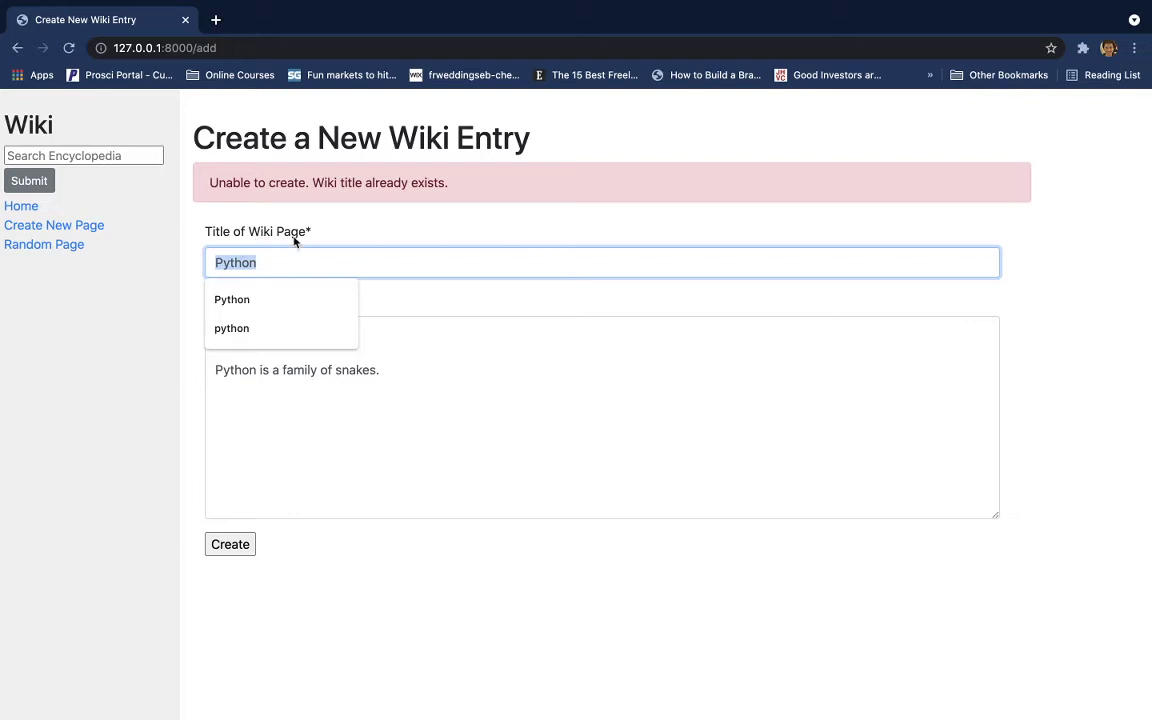
{"action": "type", "text": "Cobra"}
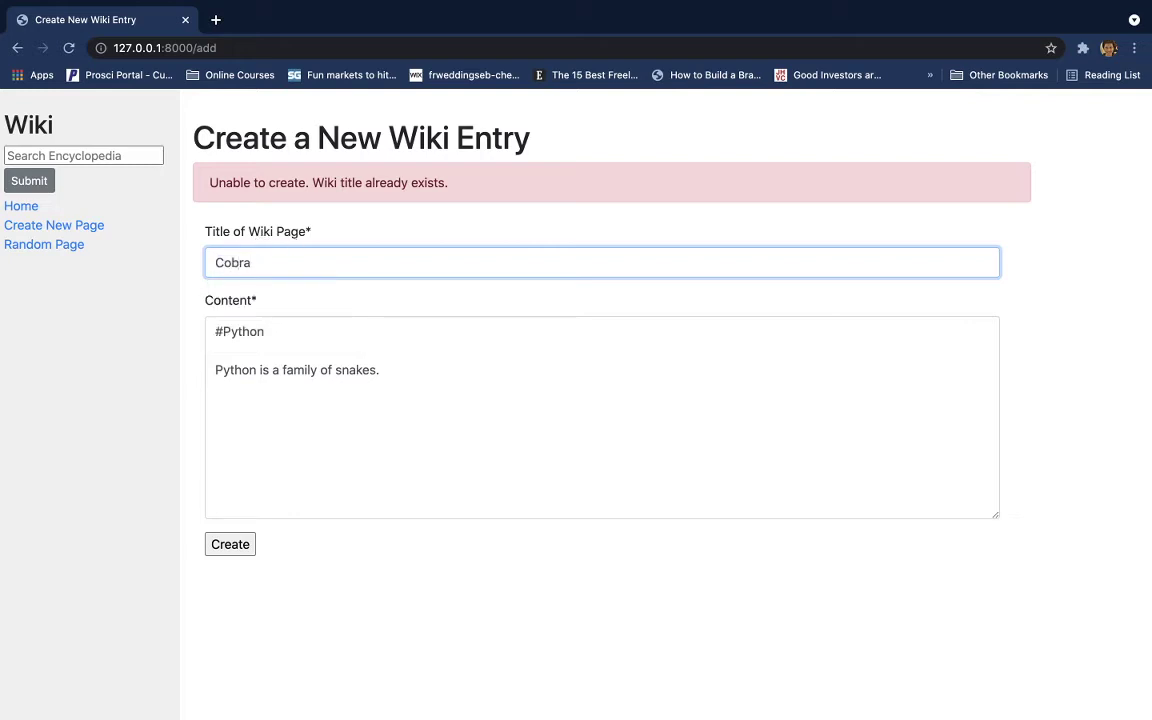
{"action": "double_click", "coordinate": [243, 332]}
{"action": "type", "text": "Cobra"}
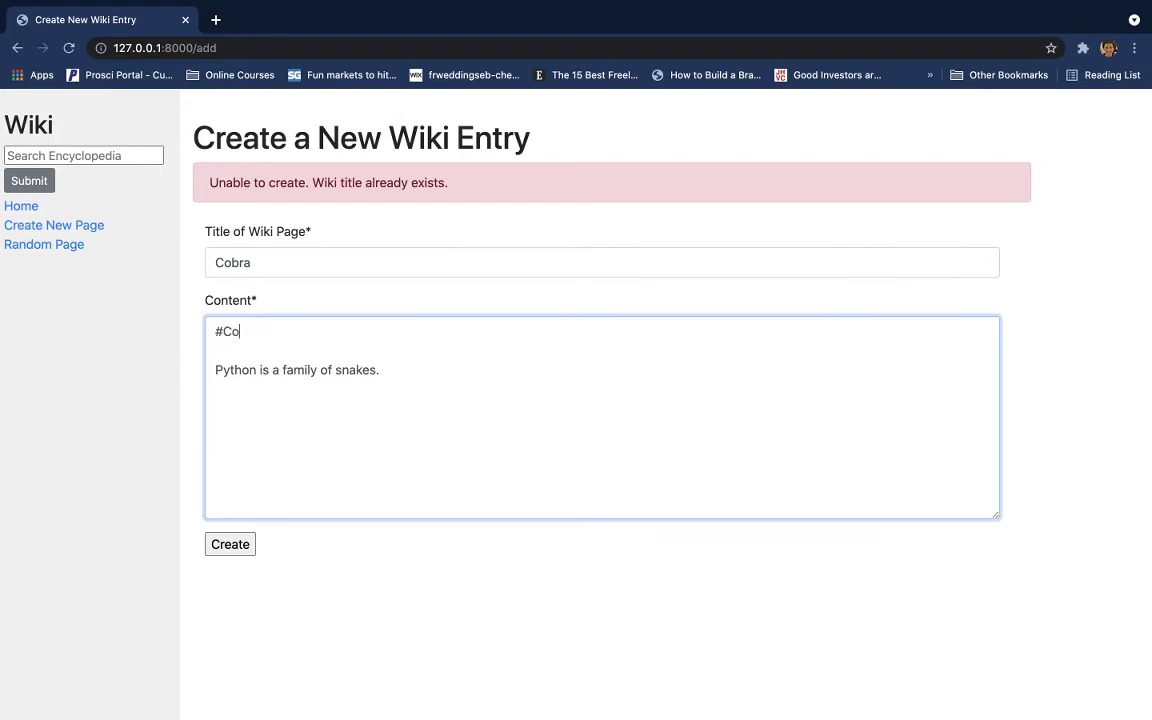
{"action": "double_click", "coordinate": [226, 370]}
{"action": "type", "text": "Cobra"}
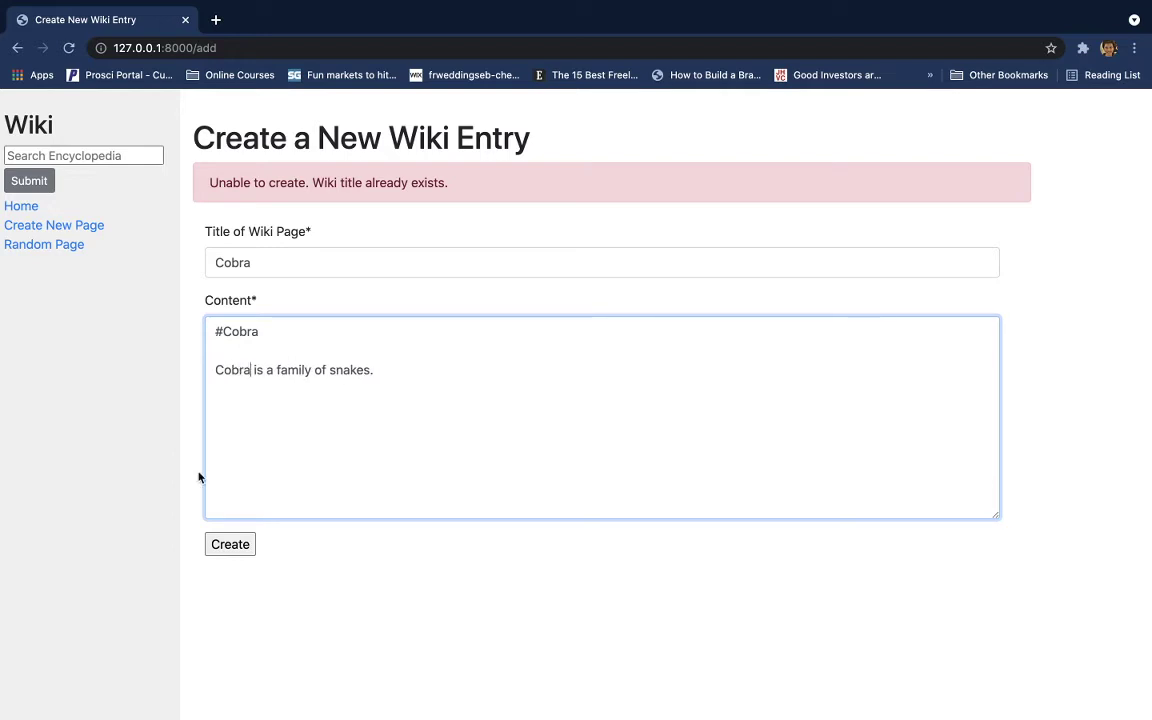
{"action": "left_click", "coordinate": [230, 547]}
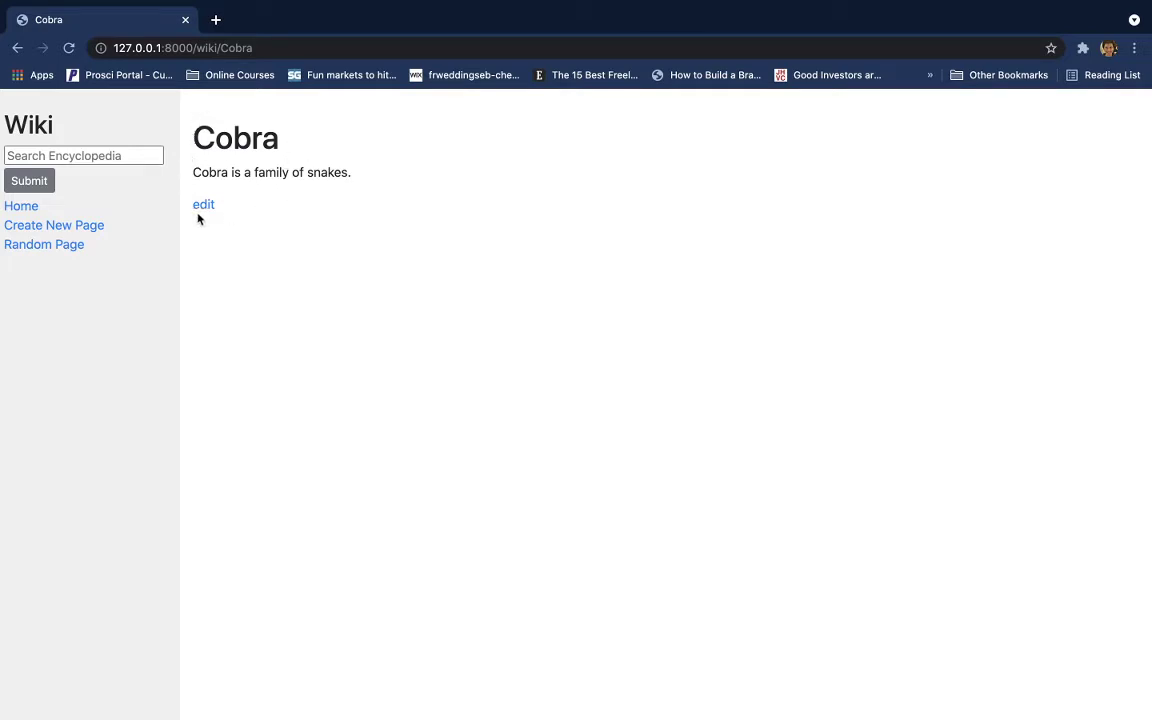
{"action": "left_click", "coordinate": [14, 205]}
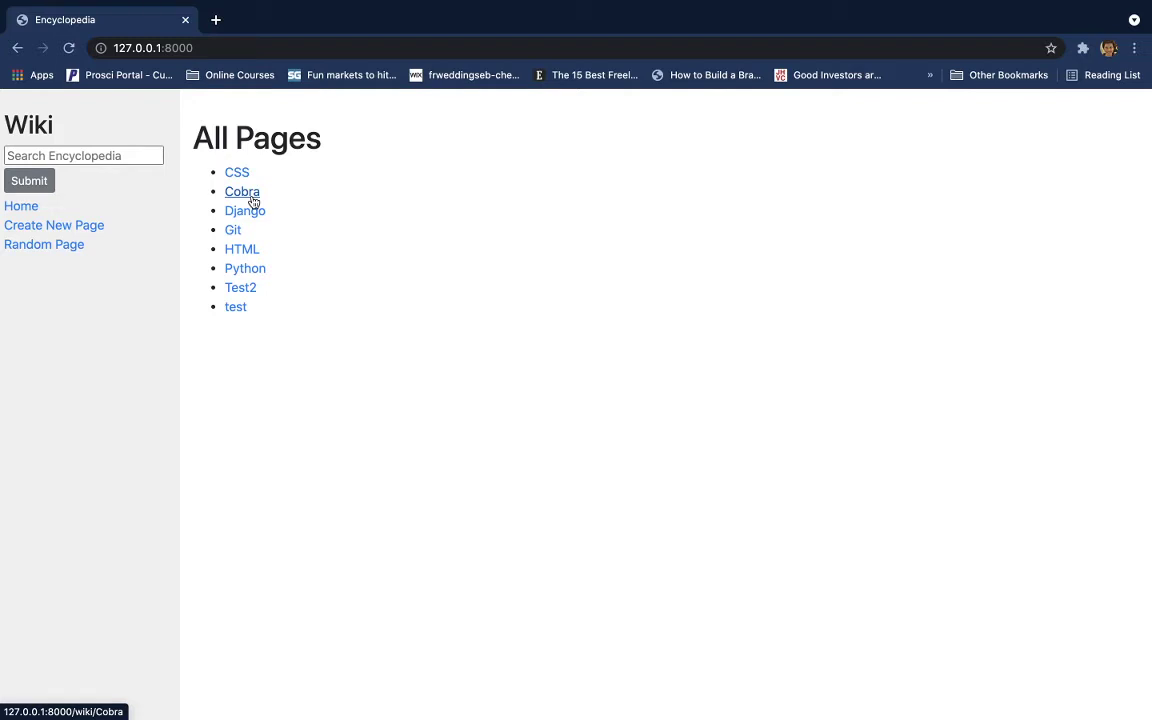
Open several random encyclopedia entries in succession, and return to the list of all pages.
{"action": "left_click", "coordinate": [60, 252]}
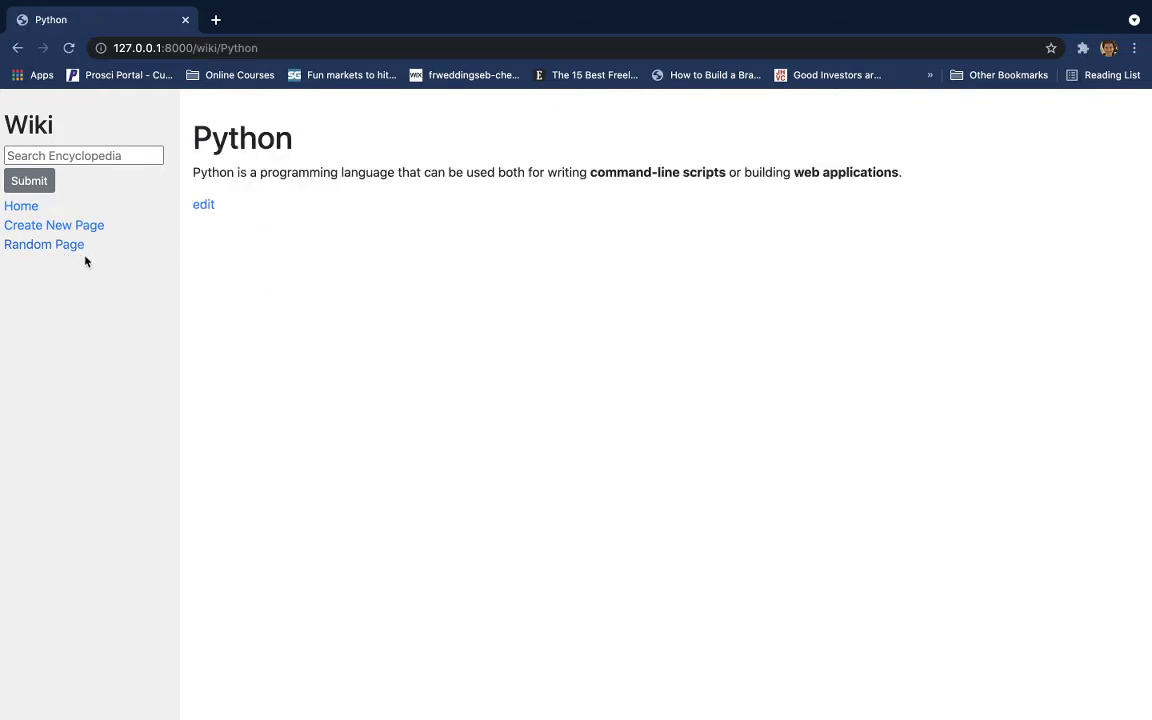
{"action": "left_click", "coordinate": [76, 250]}
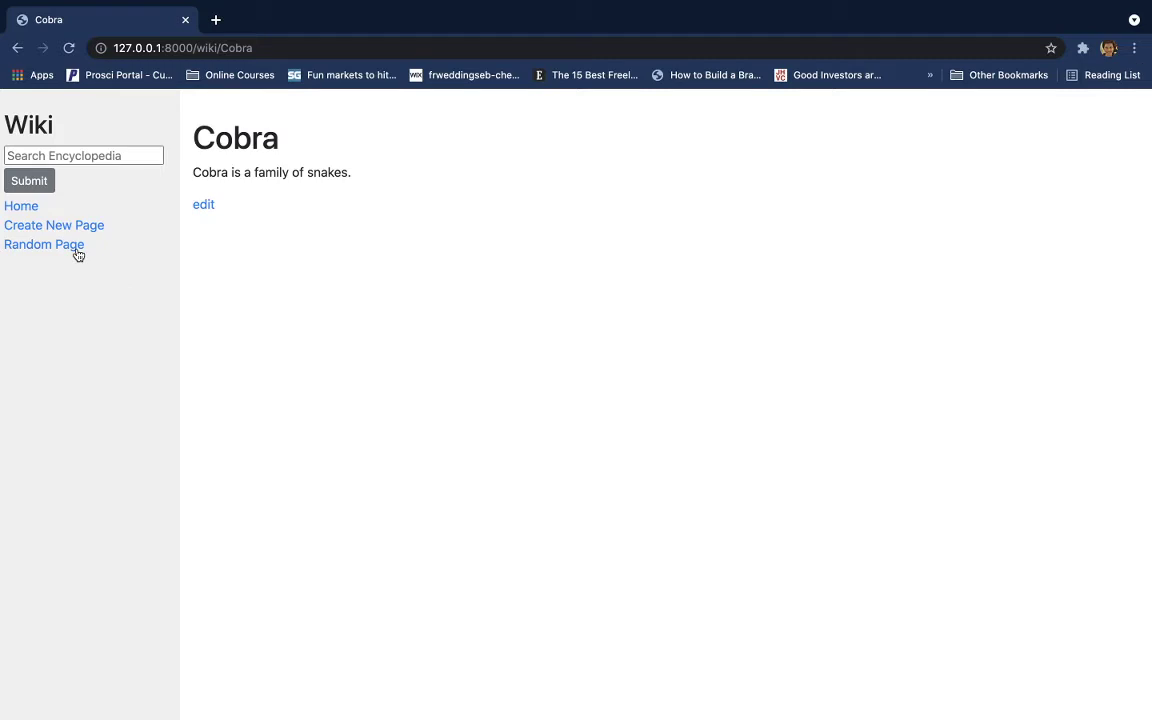
{"action": "left_click", "coordinate": [77, 252]}
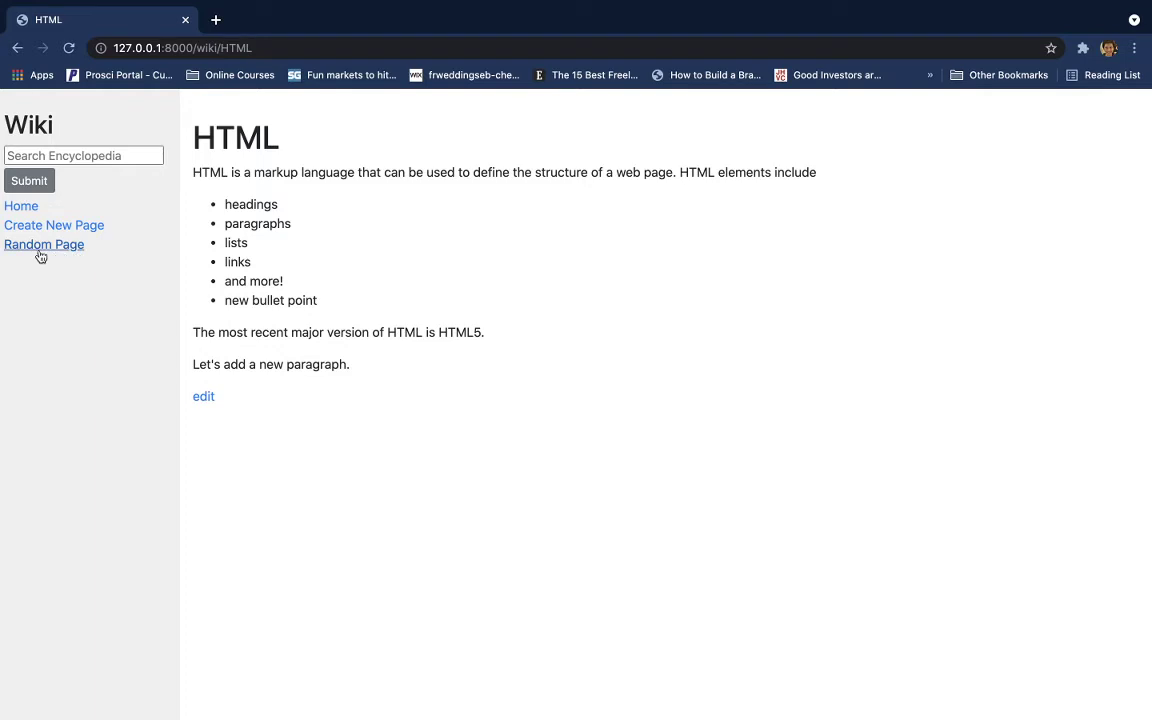
{"action": "left_click", "coordinate": [40, 256]}
{"action": "left_click", "coordinate": [41, 253]}
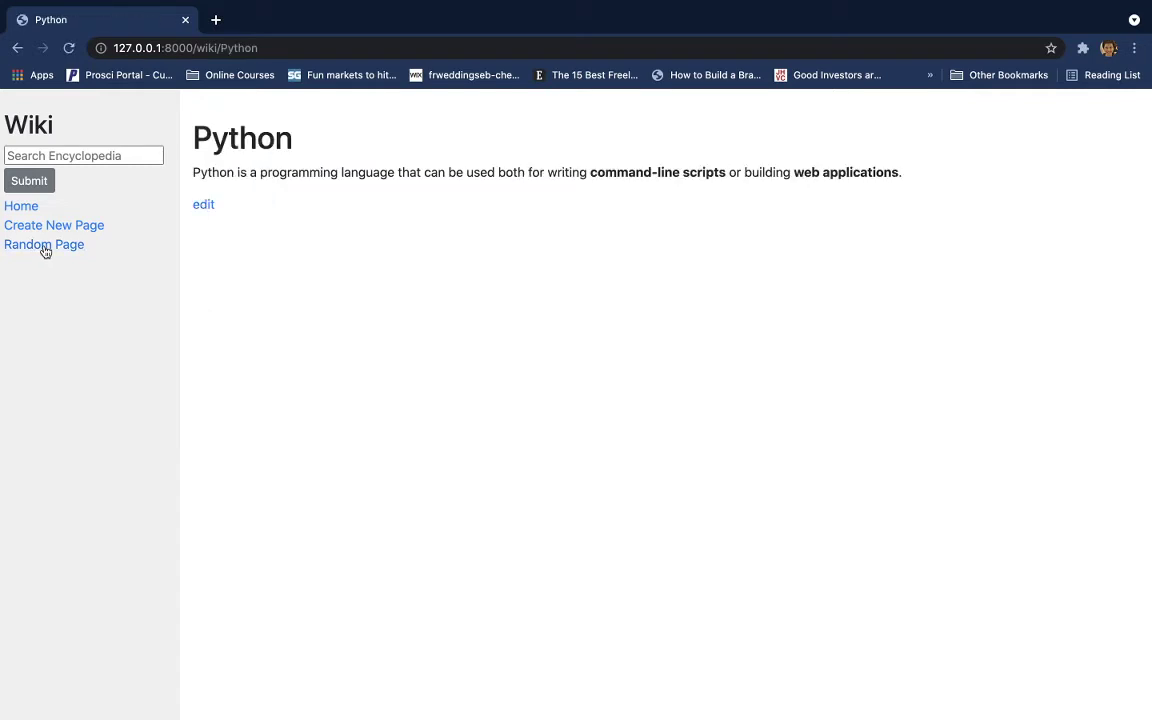
{"action": "left_click", "coordinate": [45, 252]}
{"action": "left_click", "coordinate": [45, 252]}
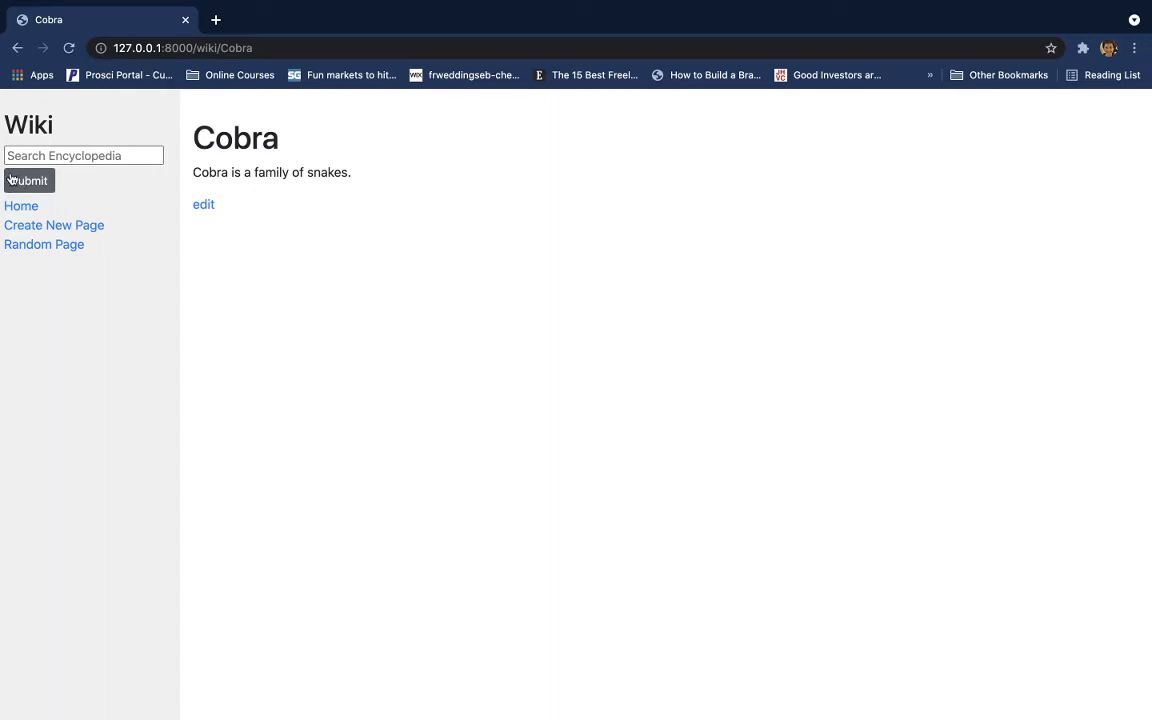
{"action": "left_click", "coordinate": [25, 207]}
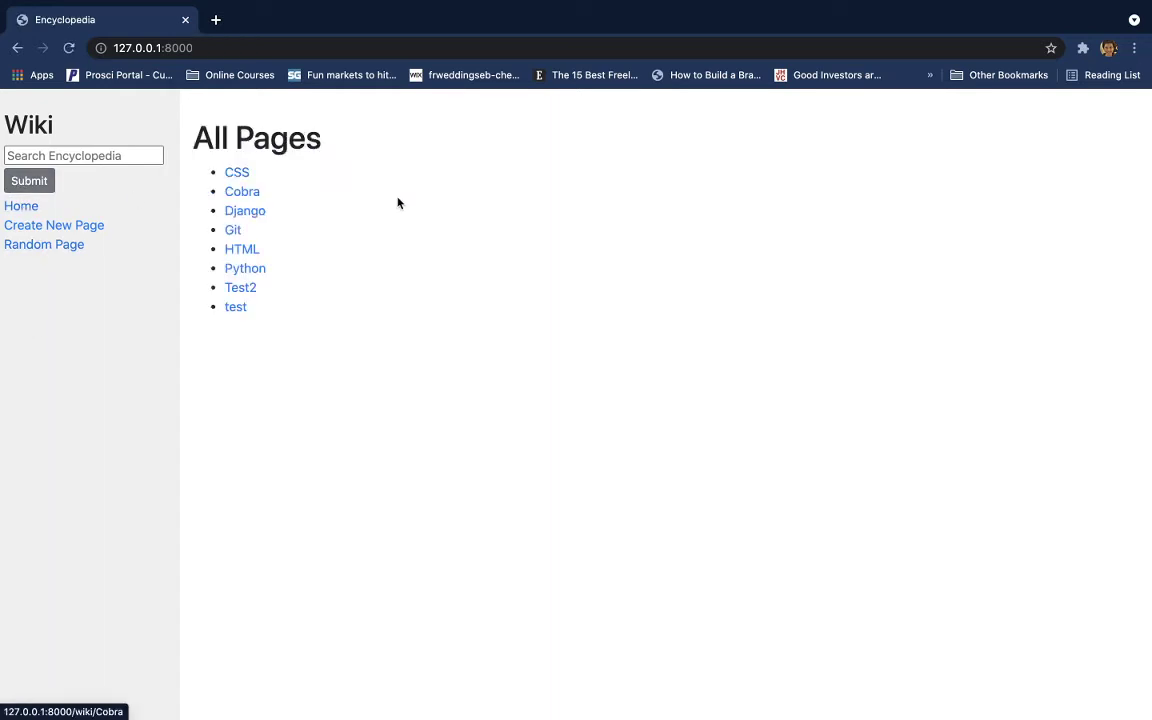
Open the HTML entry from the list of all pages and bring up its content for editing.
{"action": "left_click", "coordinate": [240, 249]}
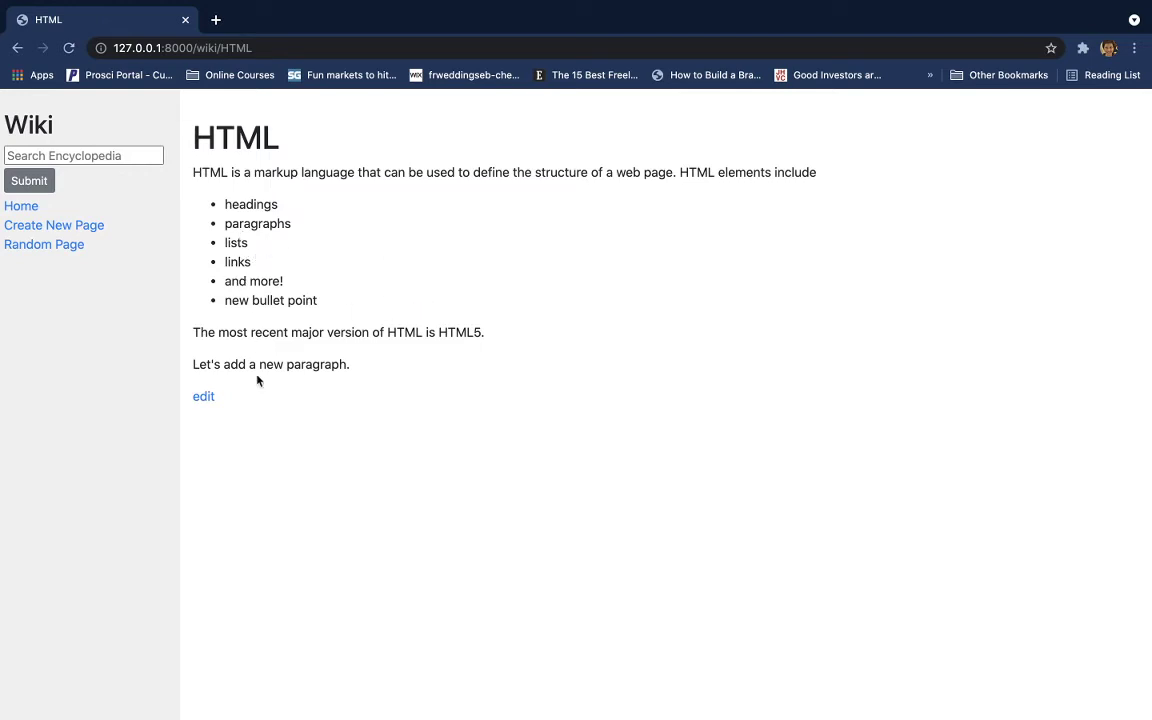
{"action": "left_click", "coordinate": [204, 398]}
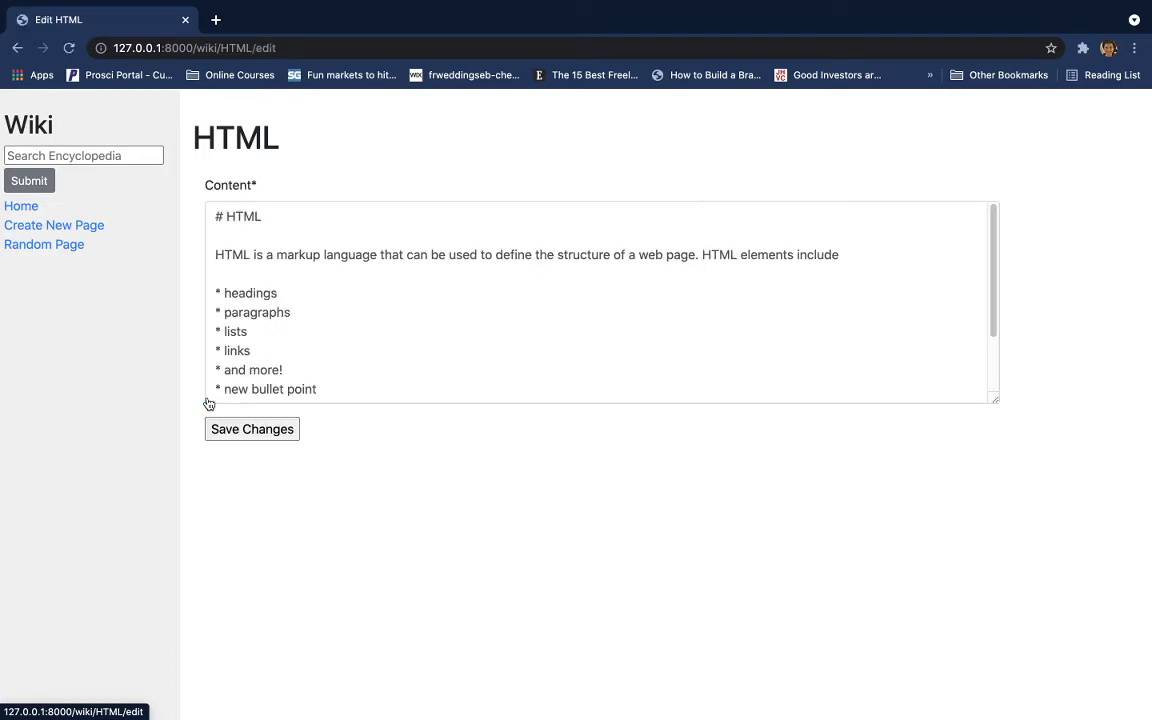
{"action": "left_click", "coordinate": [311, 216]}
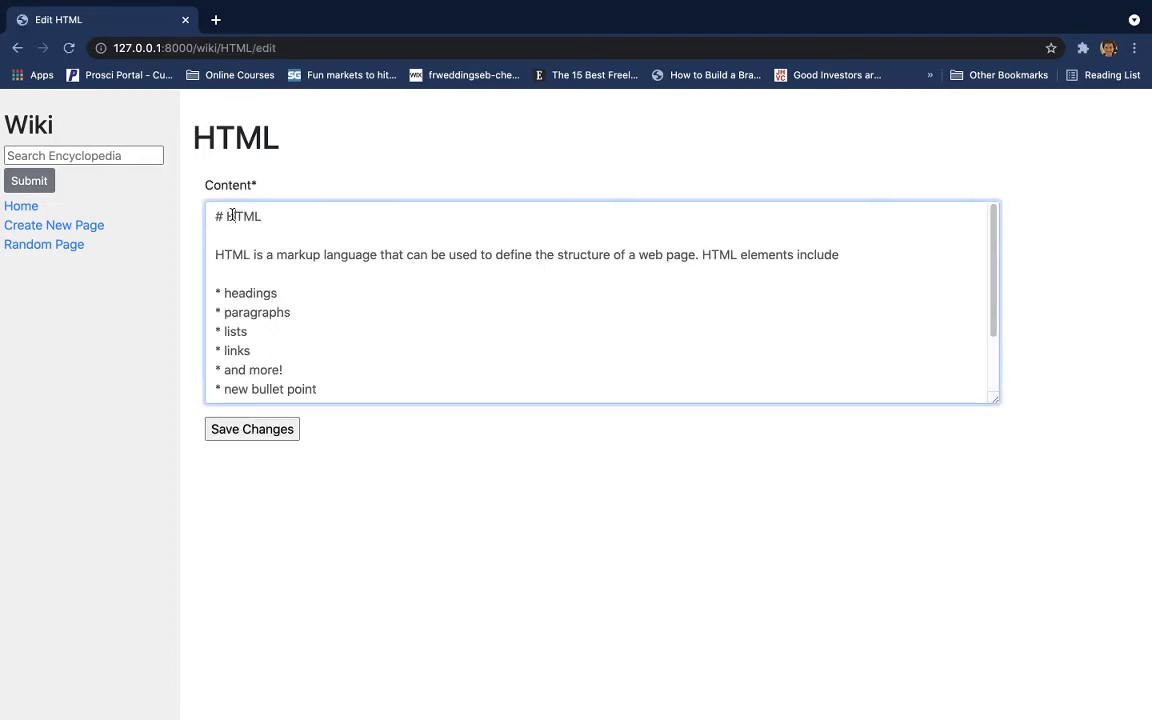
{"action": "left_click_drag", "start_coordinate": [234, 216], "coordinate": [470, 347]}
{"action": "scroll", "coordinate": [470, 347], "scroll_direction": "down", "scroll_amount": 2}
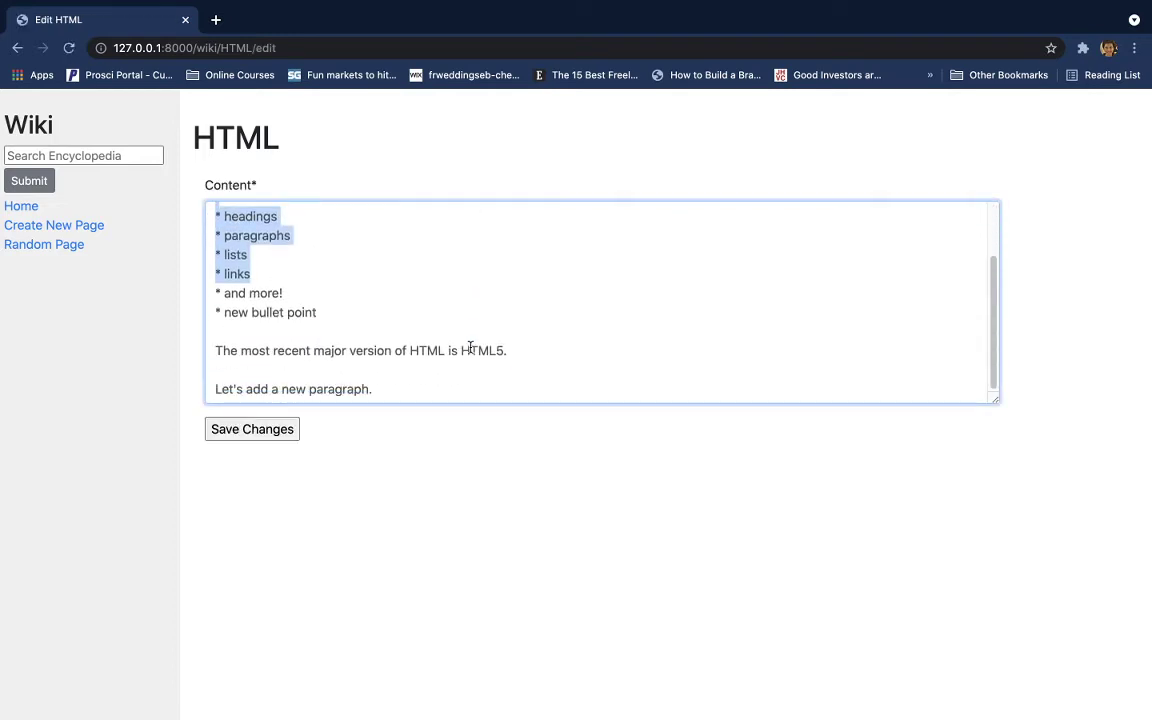
Add the paragraph "Let's add a second new paragraph." at the end of the HTML entry, after a blank line, and save the changes.
{"action": "left_click", "coordinate": [338, 389]}
{"action": "double_click", "coordinate": [338, 389]}
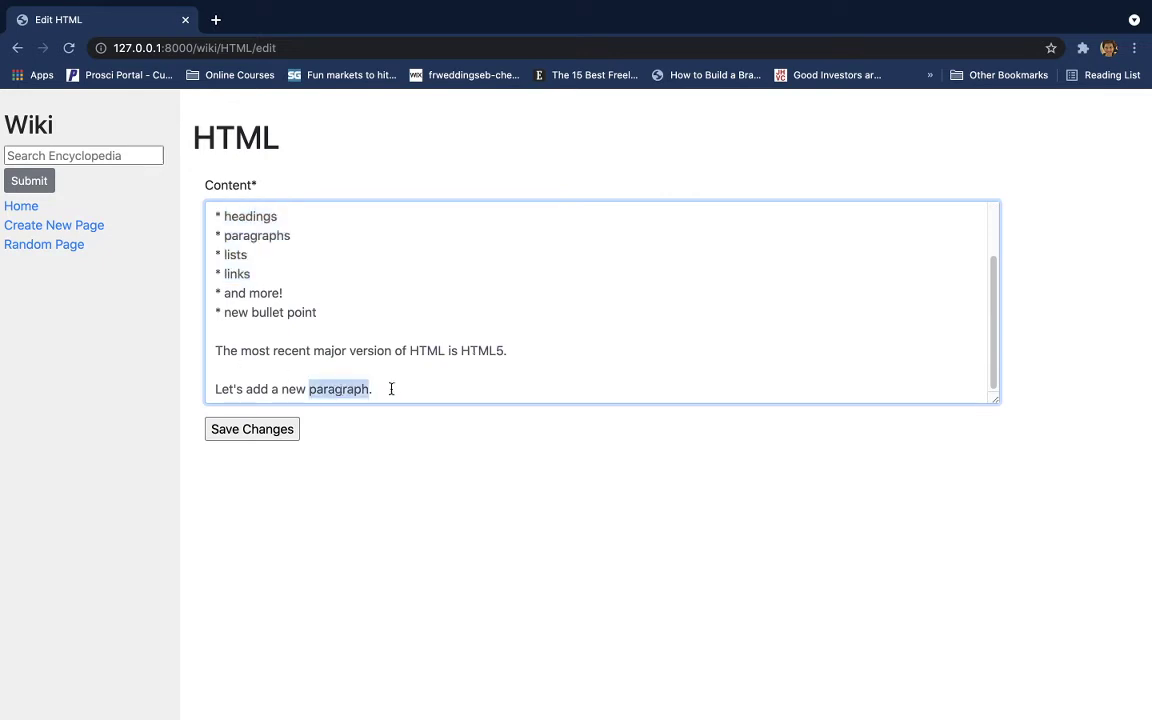
{"action": "left_click", "coordinate": [738, 398]}
{"action": "key", "text": "Return"}
{"action": "key", "text": "Return"}
{"action": "type", "text": "Let"}
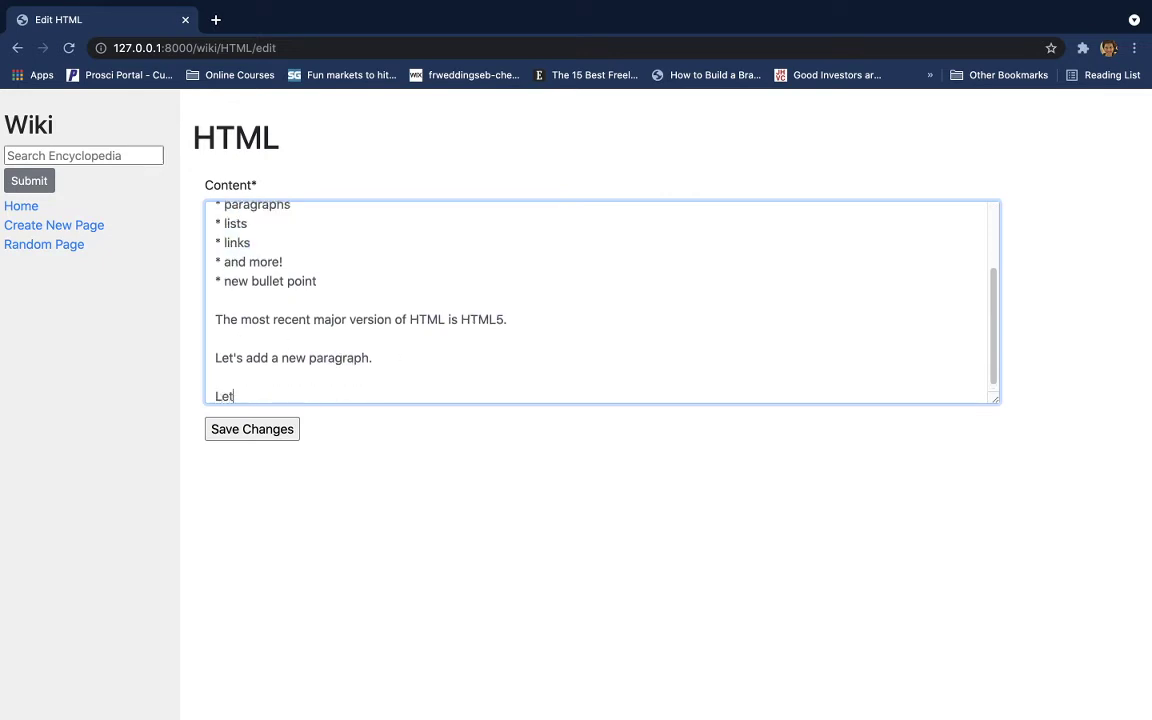
{"action": "type", "text": "'s add a second new parat"}
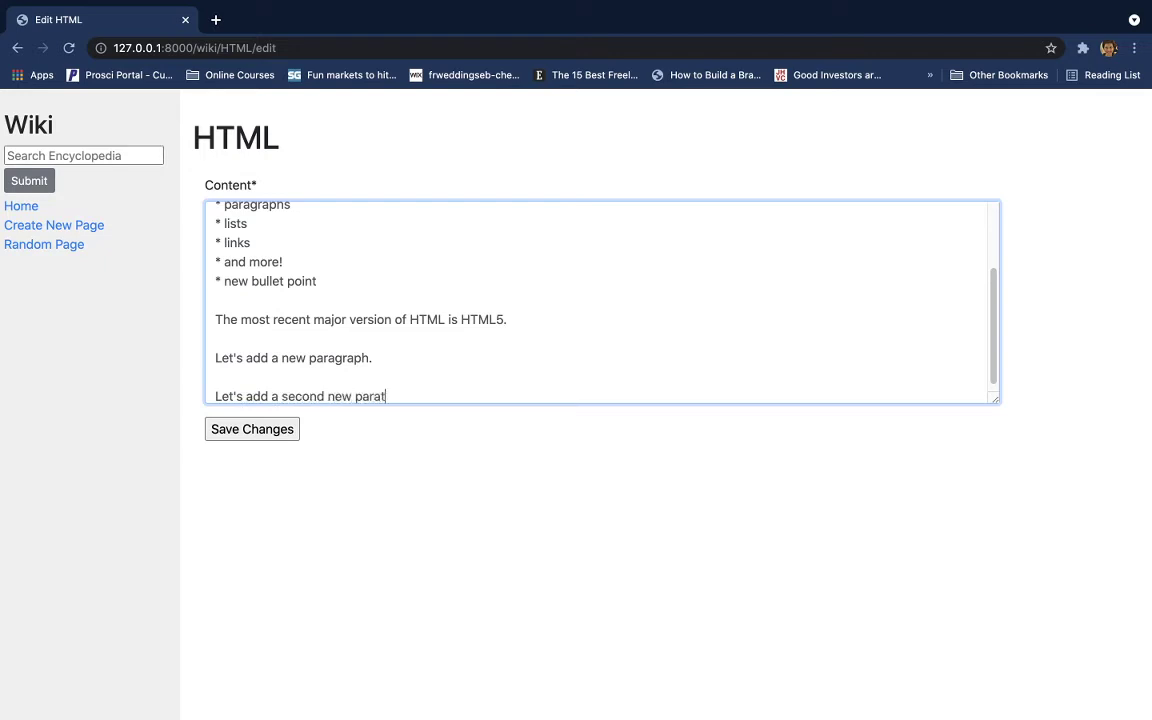
{"action": "key", "text": "BackSpace"}
{"action": "type", "text": "graph."}
{"action": "left_click", "coordinate": [270, 437]}
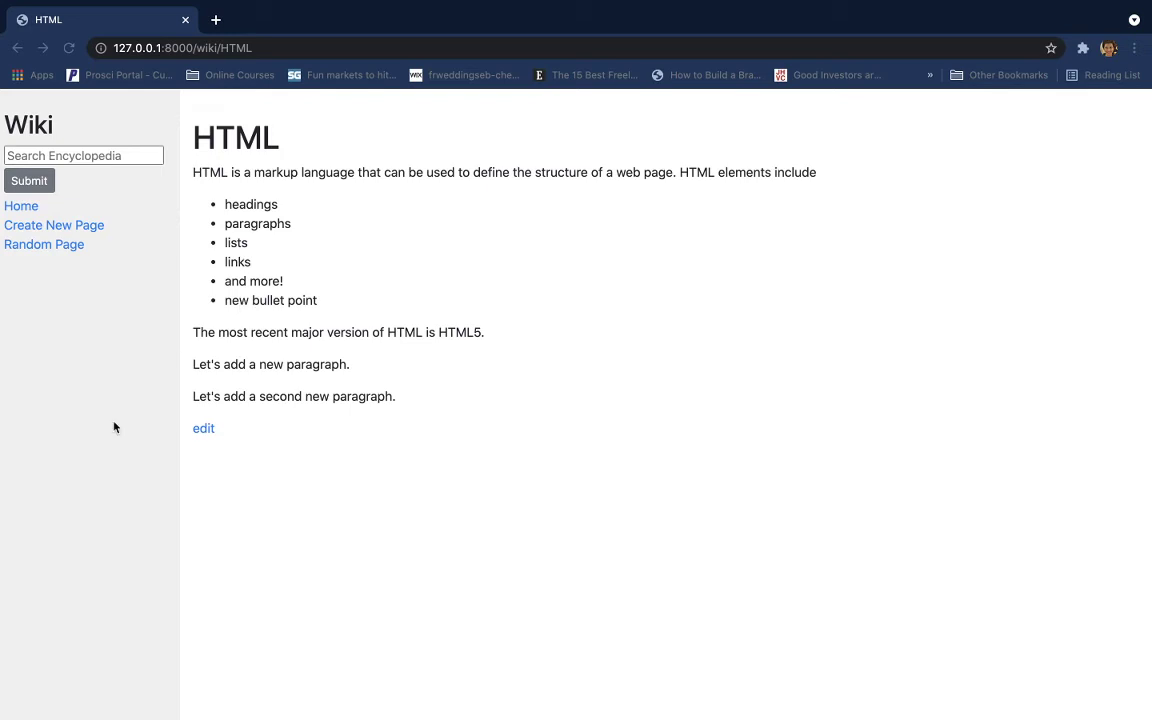
Reopen the HTML entry for editing and examine the Markdown syntax of its heading, bullet list and paragraphs.
{"action": "left_click", "coordinate": [204, 430]}
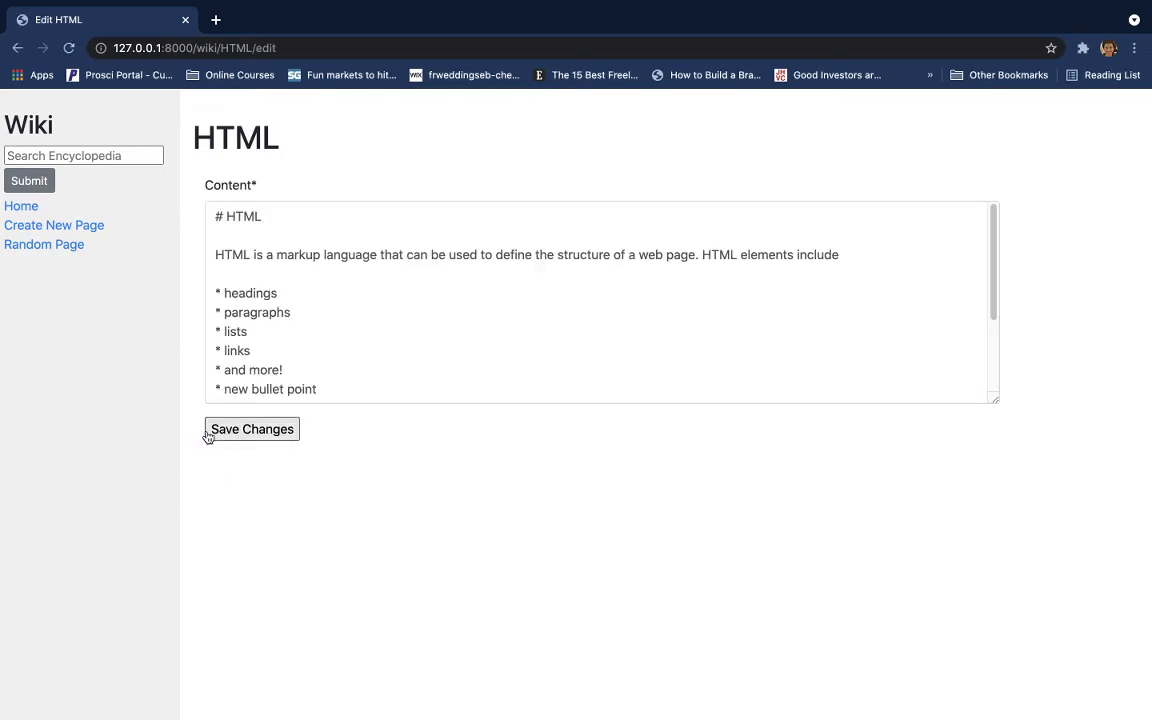
{"action": "left_click_drag", "start_coordinate": [225, 218], "coordinate": [200, 218]}
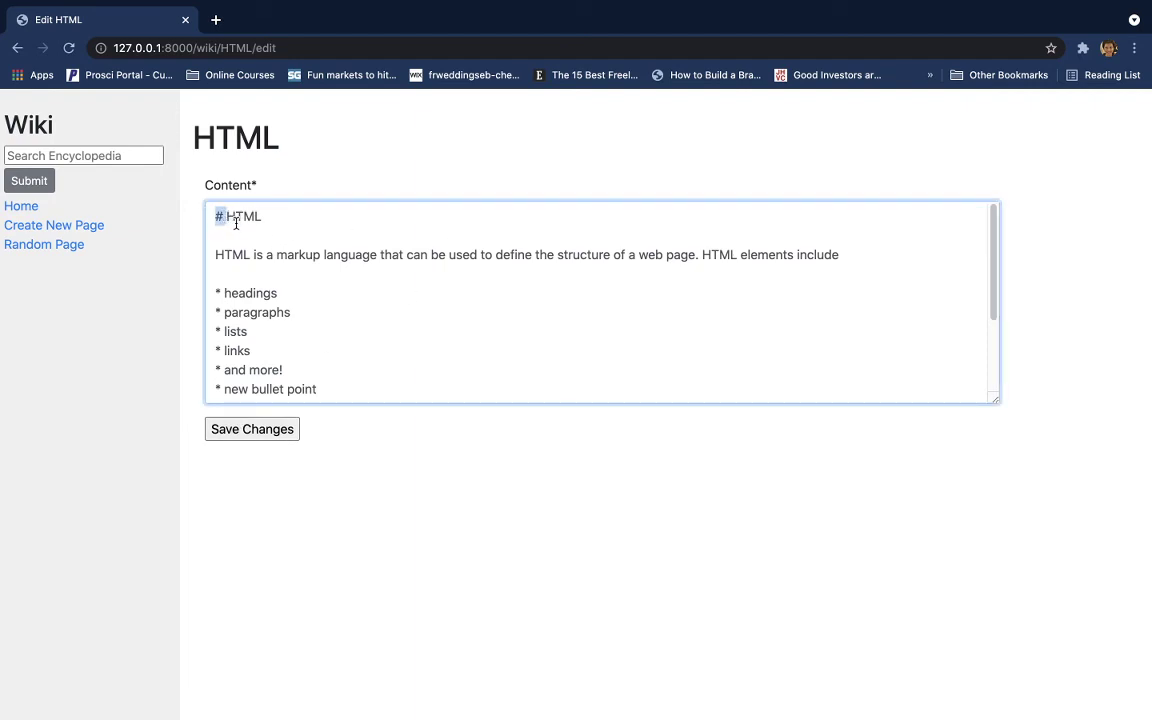
{"action": "left_click_drag", "start_coordinate": [300, 216], "coordinate": [168, 218]}
{"action": "left_click", "coordinate": [306, 217]}
{"action": "left_click_drag", "start_coordinate": [223, 293], "coordinate": [211, 291]}
{"action": "left_click", "coordinate": [245, 331]}
{"action": "scroll", "coordinate": [351, 363], "scroll_direction": "down", "scroll_amount": 1}
{"action": "scroll", "coordinate": [351, 363], "scroll_direction": "down", "scroll_amount": 4}
Add the list item "* 2nd new bullet point" directly below "* new bullet point" in the HTML entry and save the changes.
{"action": "left_click", "coordinate": [352, 278]}
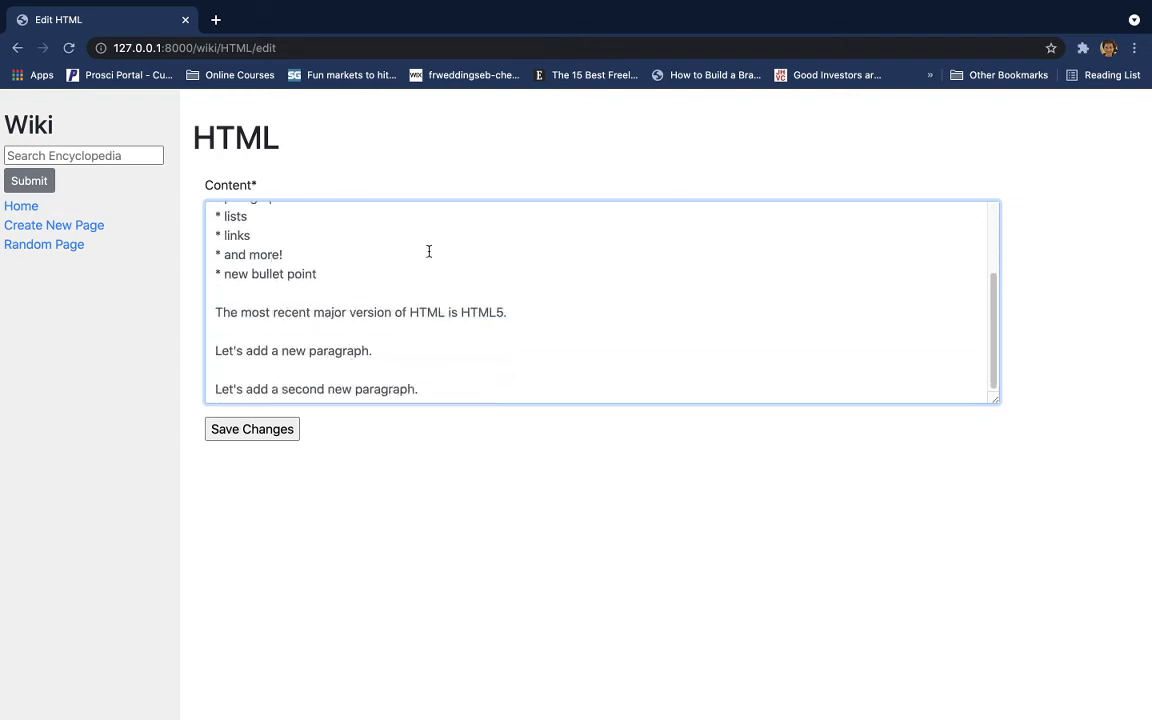
{"action": "key", "text": "Return"}
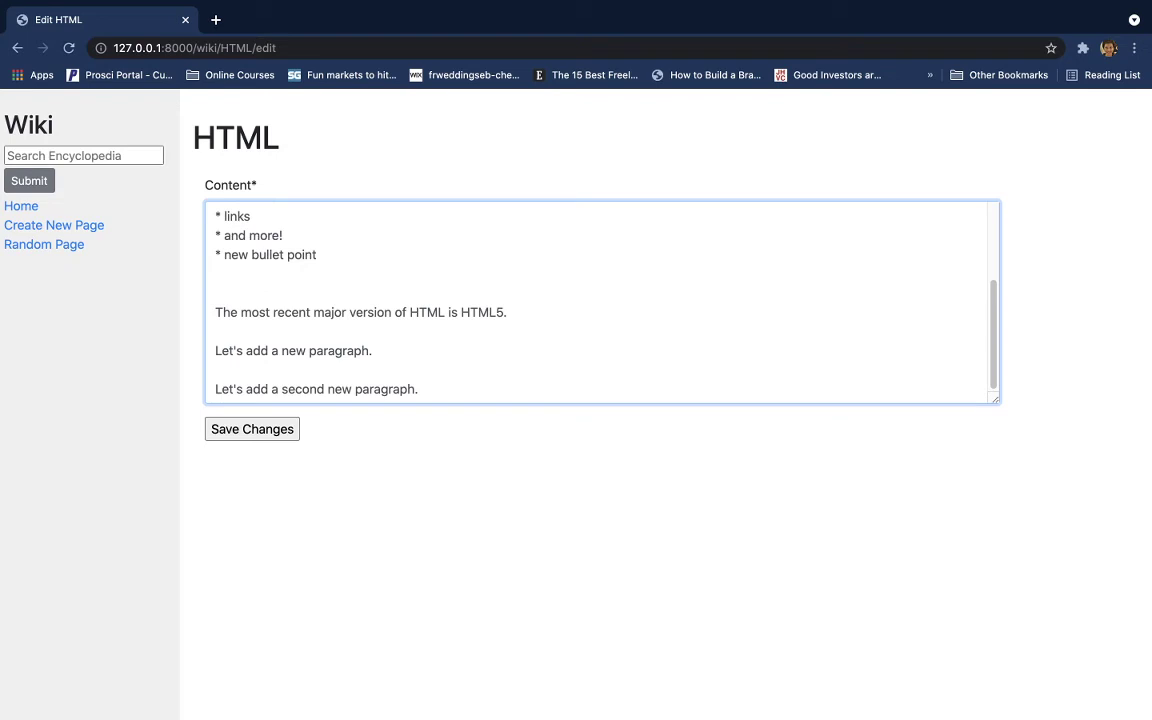
{"action": "type", "text": "* 2nd new u"}
{"action": "key", "text": "BackSpace"}
{"action": "key", "text": "BackSpace"}
{"action": "type", "text": "bullet point"}
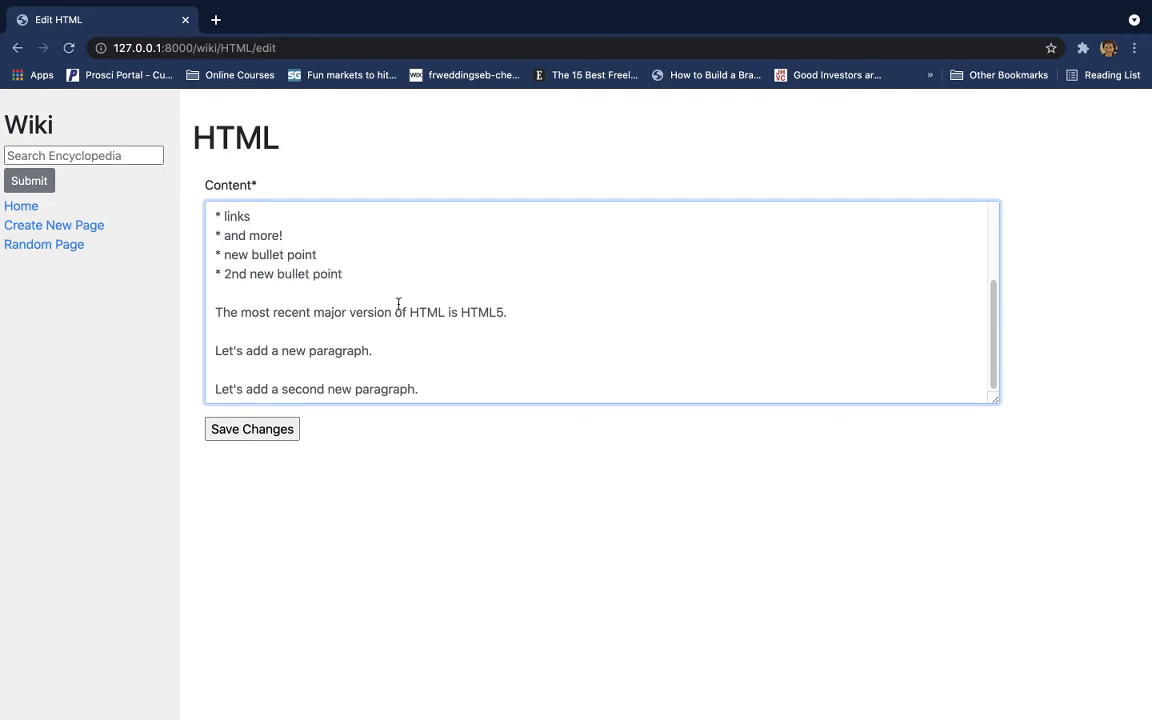
{"action": "left_click", "coordinate": [243, 436]}
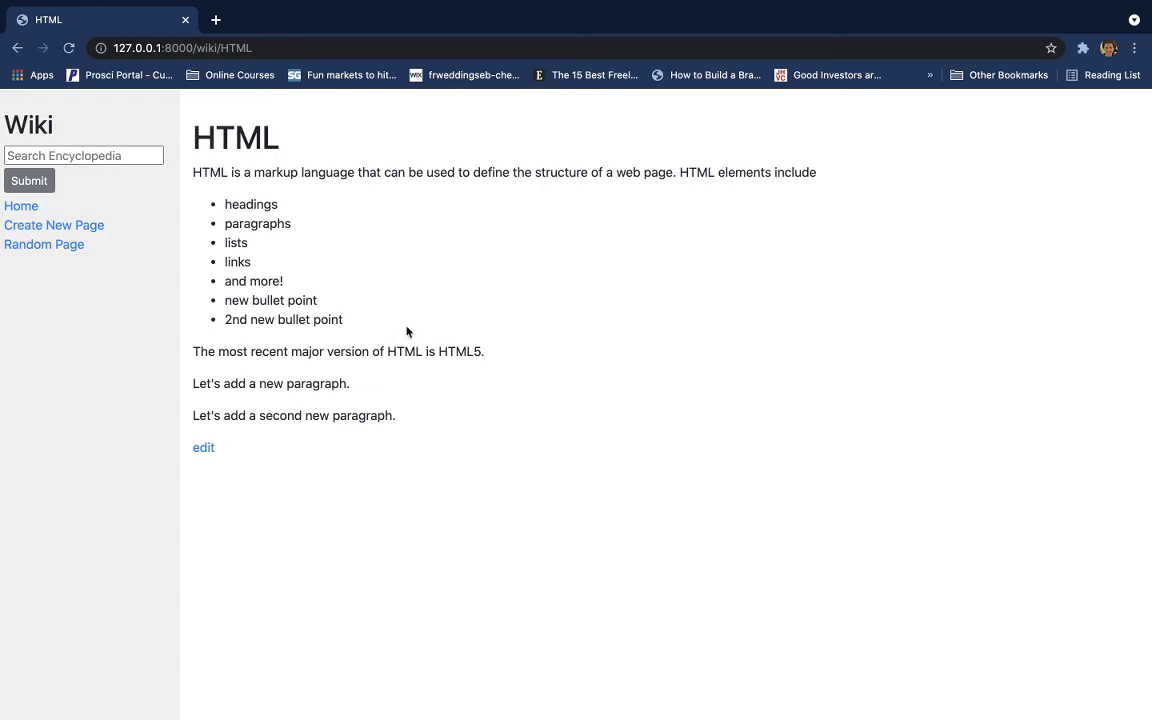
Return to the list of all pages and view the Test2 entry, examining its rendered header and formatting.
{"action": "left_click", "coordinate": [20, 207]}
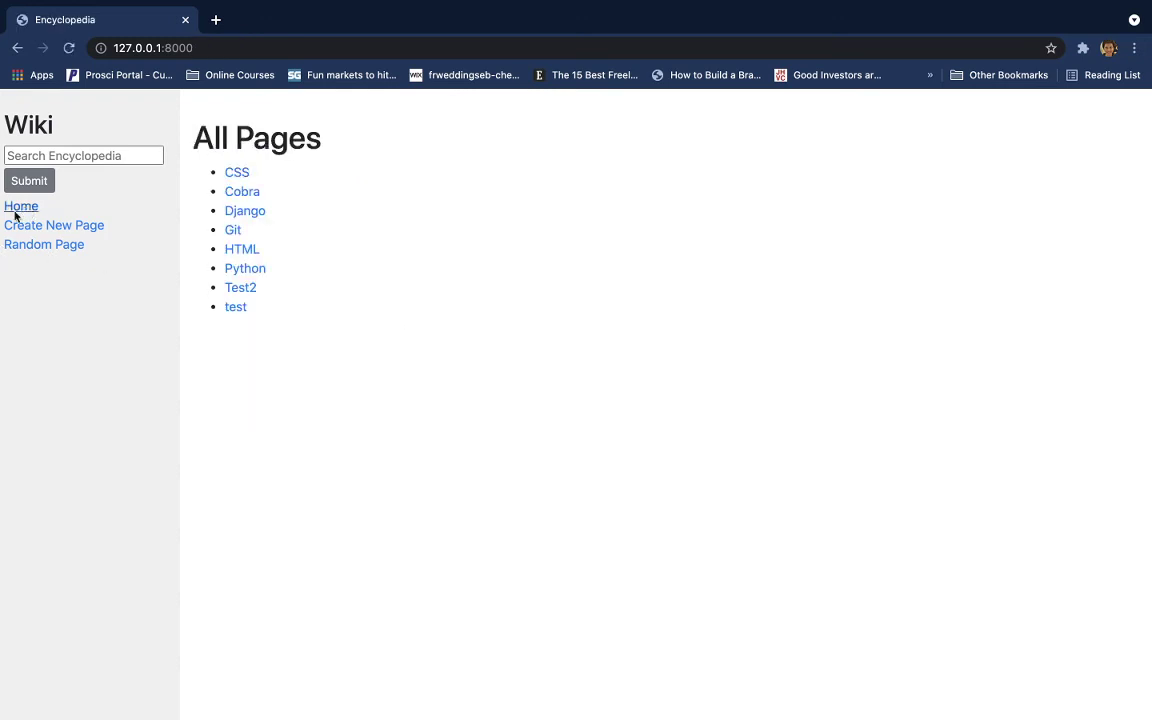
{"action": "left_click", "coordinate": [244, 293]}
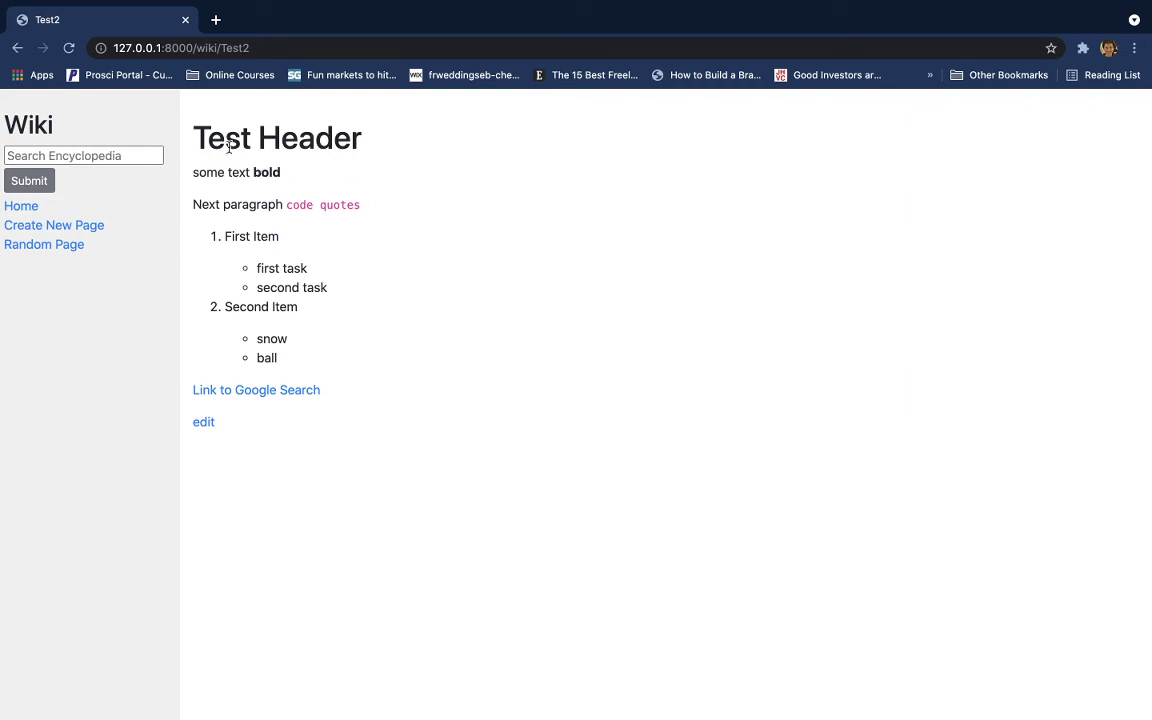
{"action": "left_click_drag", "start_coordinate": [226, 137], "coordinate": [358, 133]}
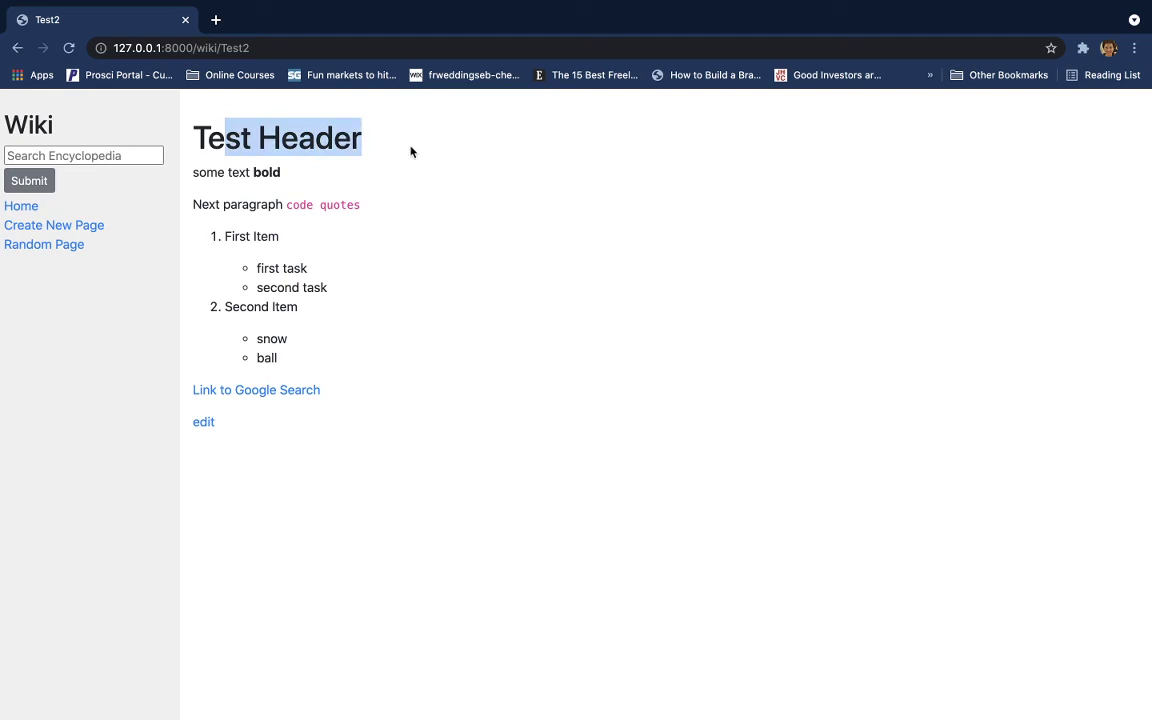
{"action": "left_click", "coordinate": [235, 158]}
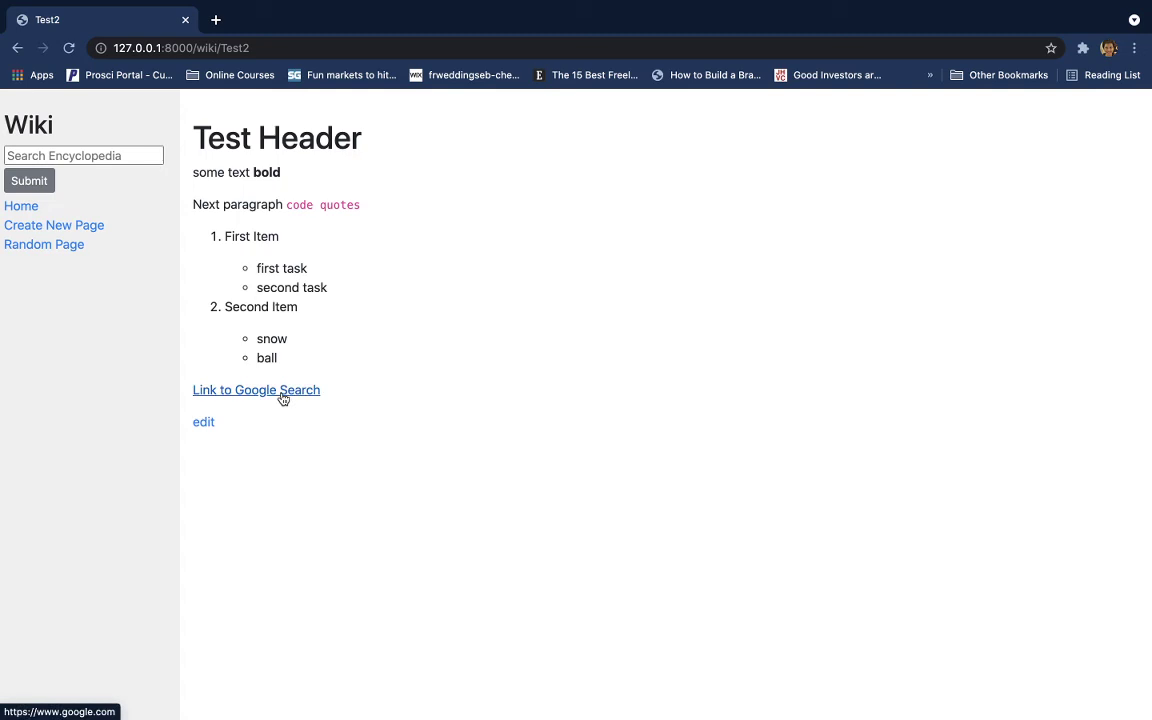
Open Test2 for editing, examine the Markdown for its header, bold text, code quotes, nested lists and link, and save the entry.
{"action": "left_click", "coordinate": [205, 424]}
{"action": "left_click", "coordinate": [480, 292]}
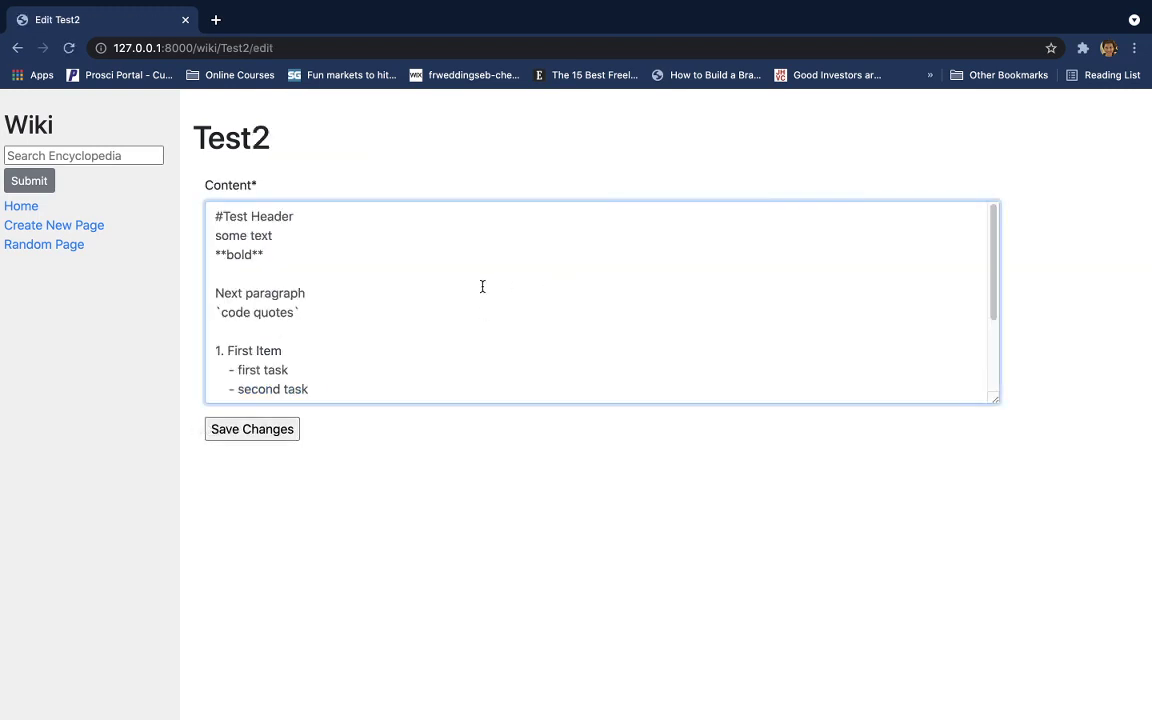
{"action": "left_click", "coordinate": [268, 253]}
{"action": "left_click", "coordinate": [211, 216]}
{"action": "left_click", "coordinate": [305, 216]}
{"action": "left_click_drag", "start_coordinate": [251, 254], "coordinate": [226, 254]}
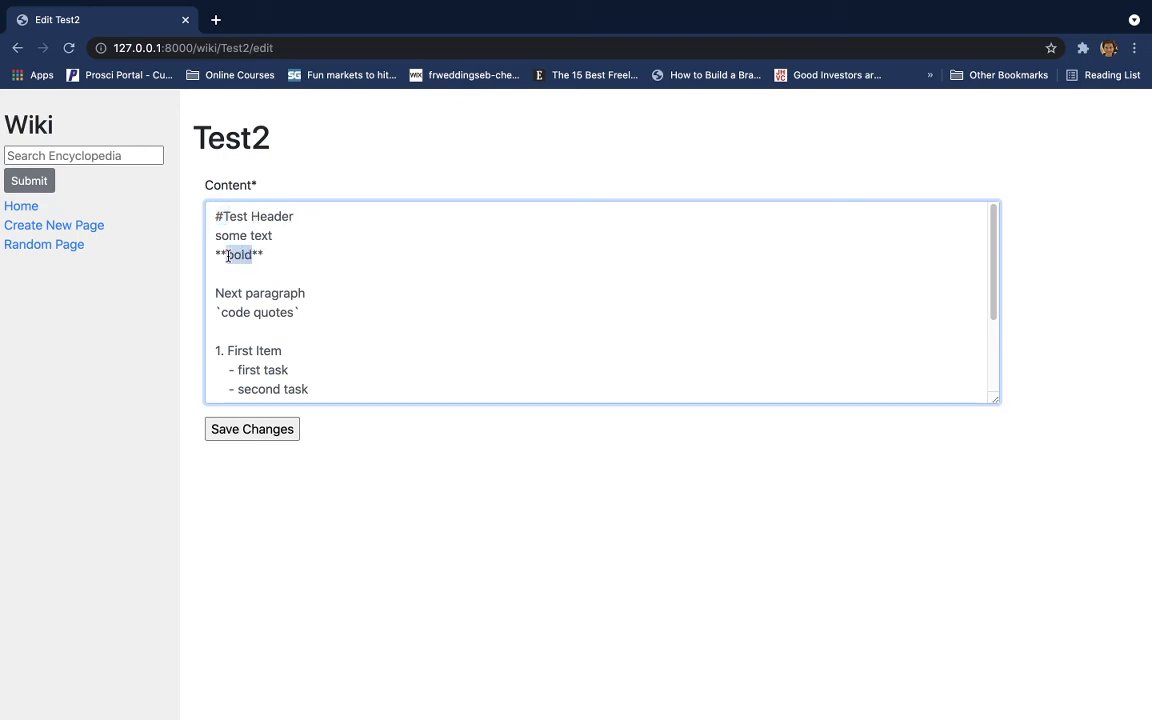
{"action": "left_click", "coordinate": [283, 255]}
{"action": "left_click", "coordinate": [352, 311]}
{"action": "scroll", "coordinate": [354, 309], "scroll_direction": "down", "scroll_amount": 1}
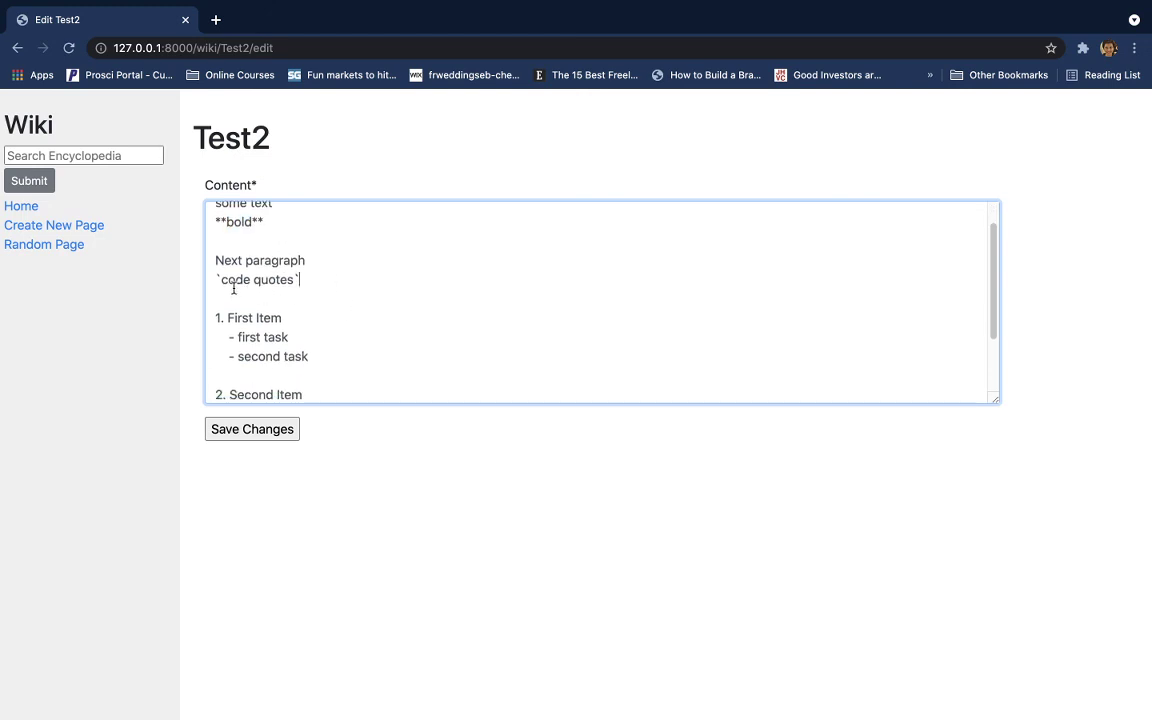
{"action": "left_click_drag", "start_coordinate": [222, 279], "coordinate": [294, 280]}
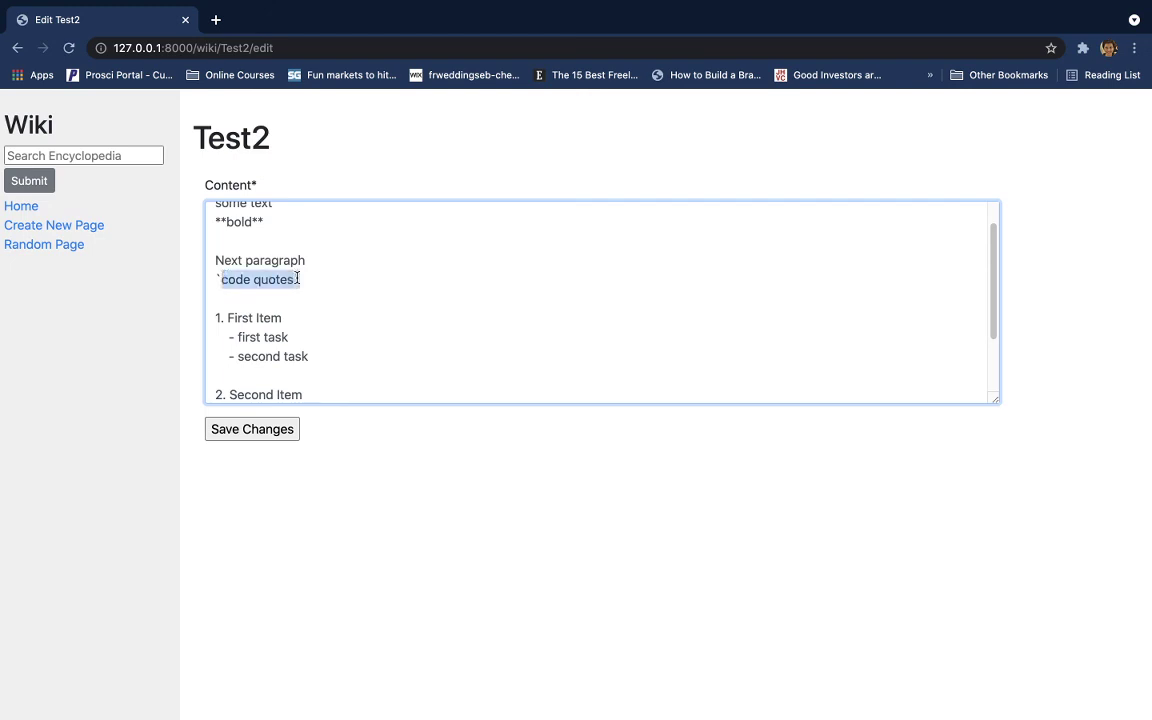
{"action": "left_click", "coordinate": [401, 317]}
{"action": "scroll", "coordinate": [380, 320], "scroll_direction": "down", "scroll_amount": 4}
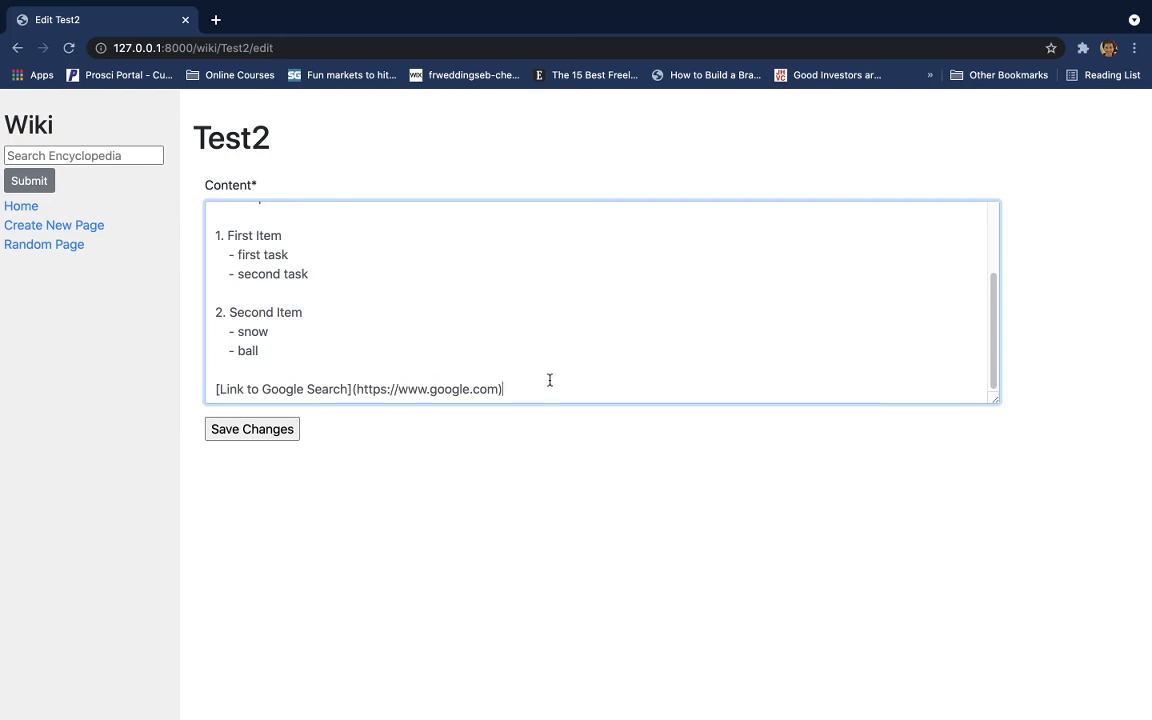
{"action": "left_click", "coordinate": [250, 429]}
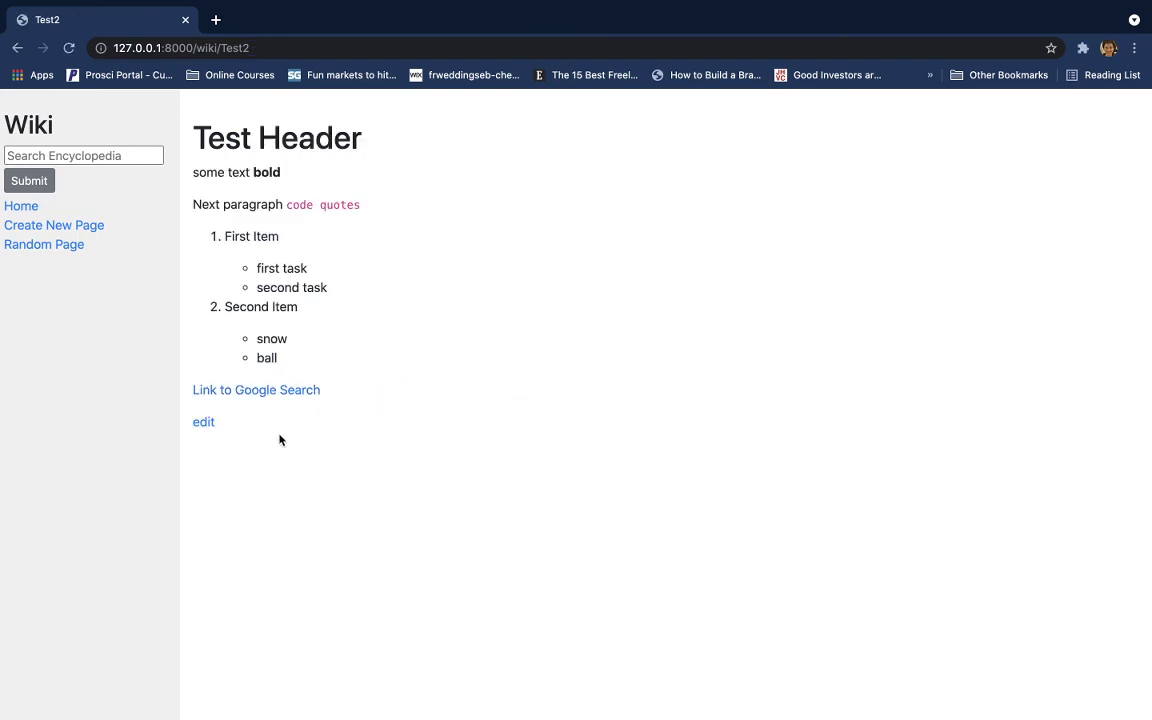